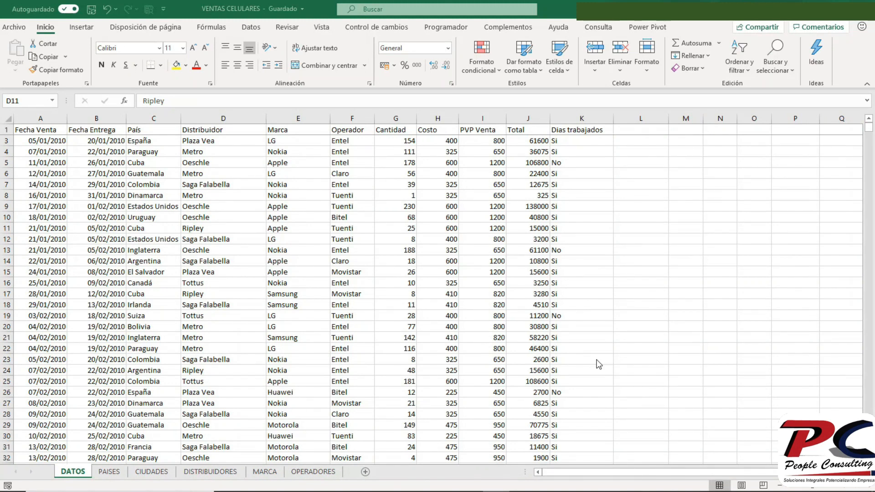
pyautogui.click(277, 286)
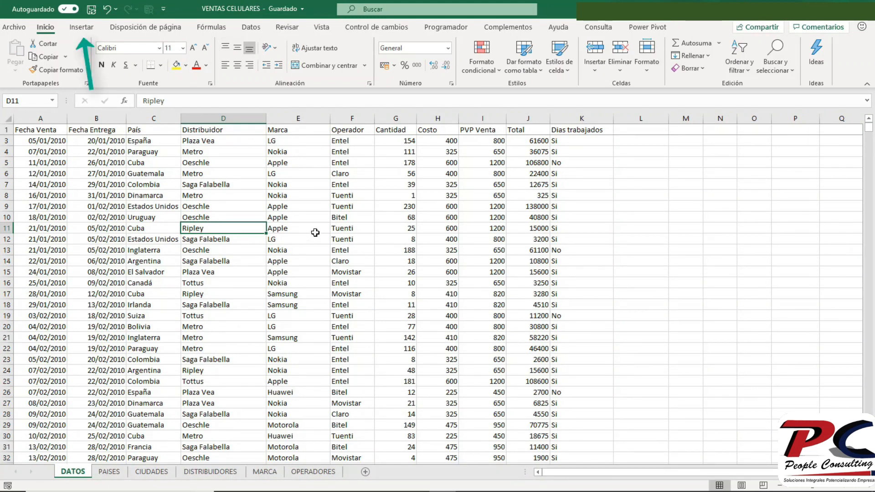
pyautogui.click(83, 29)
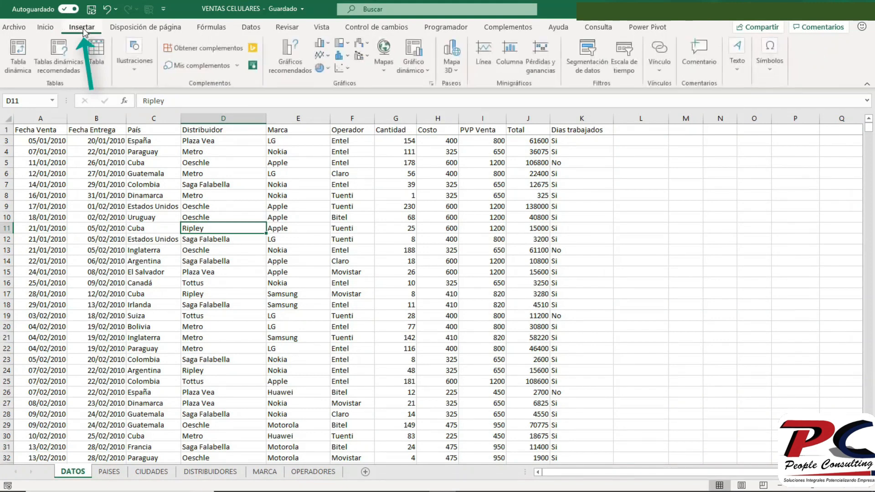
pyautogui.click(96, 53)
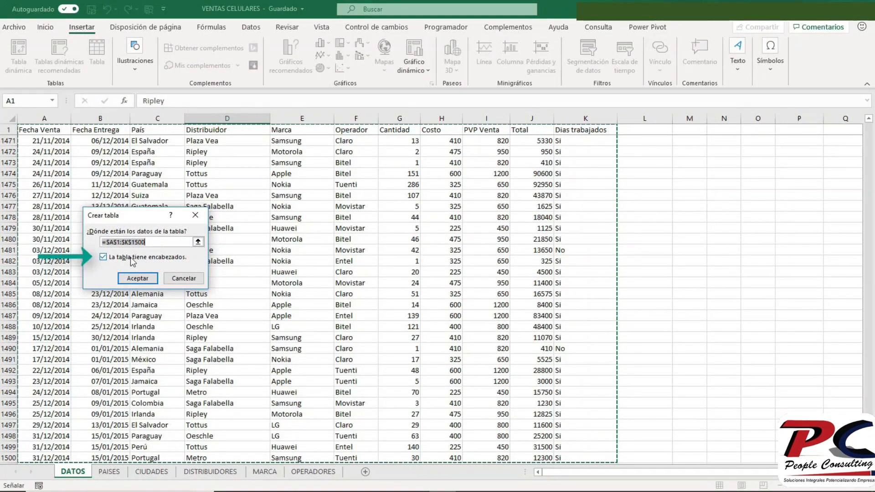
pyautogui.click(184, 280)
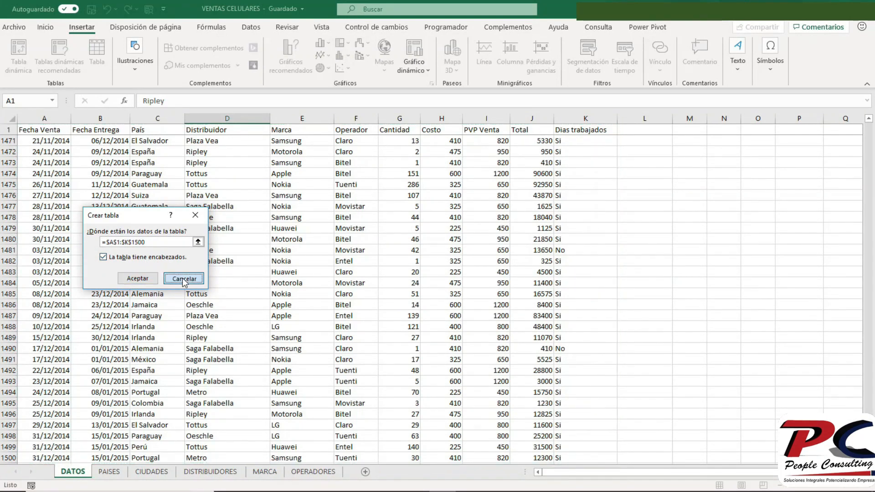
# - Convert the data range $A$1:$K$1500 on the DATOS sheet into a table with headers
pyautogui.hotkey('ctrl', 't')
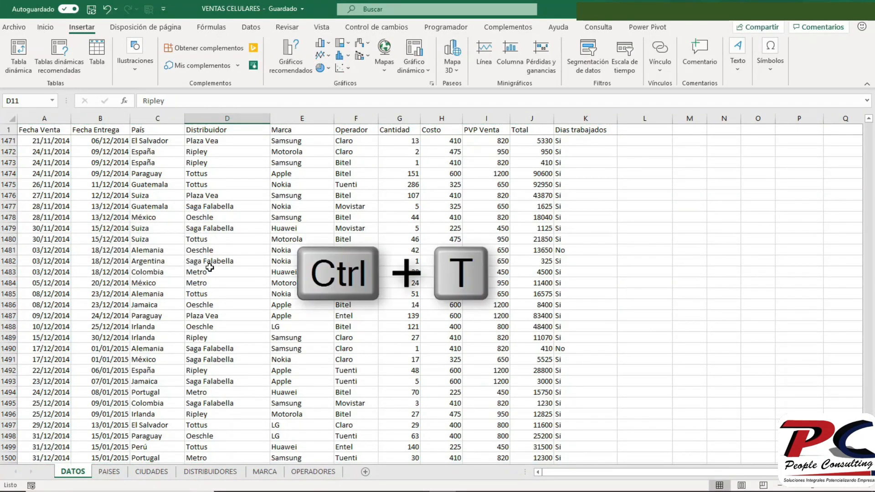
pyautogui.hotkey('ctrl', 'Home')
pyautogui.click(190, 238)
pyautogui.hotkey('ctrl', 't')
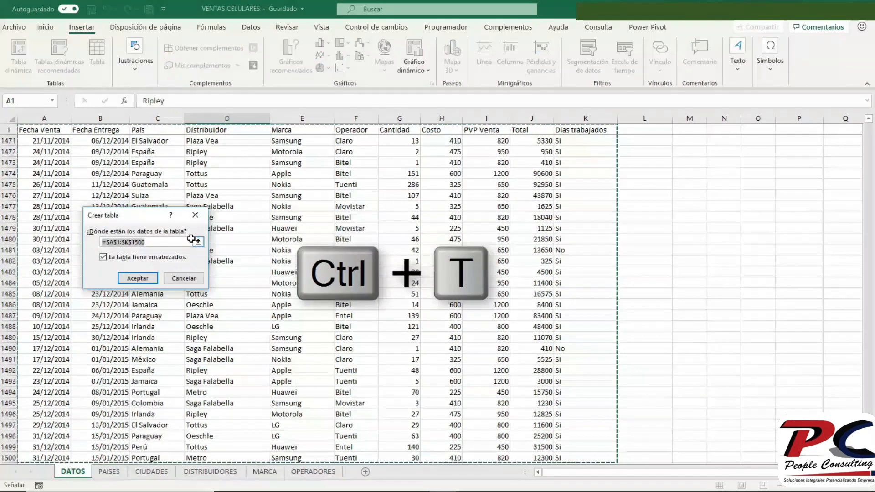
pyautogui.click(127, 281)
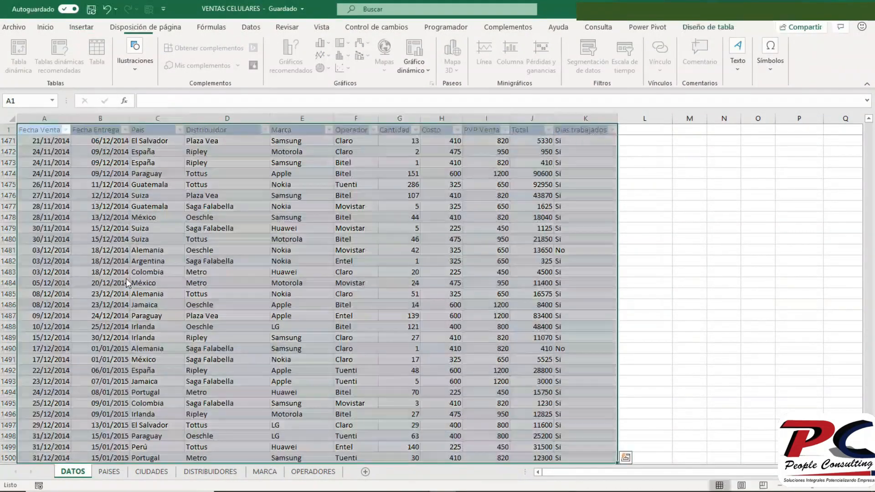
pyautogui.click(157, 239)
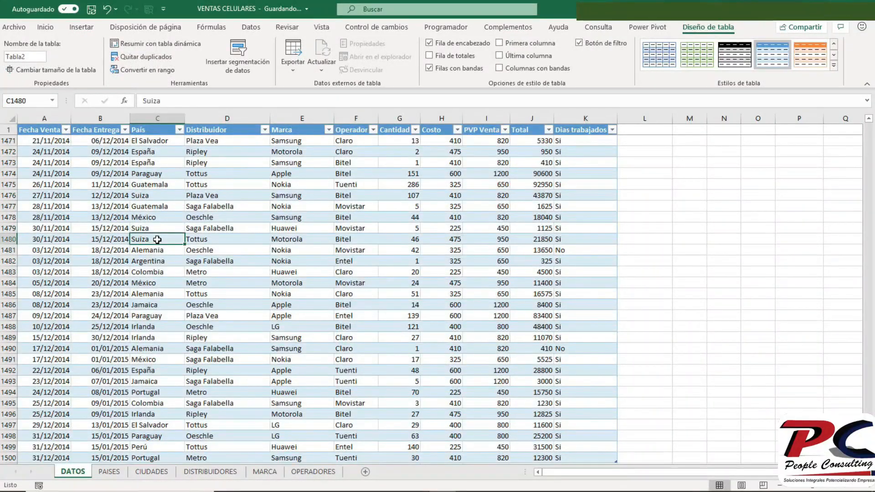
pyautogui.hotkey('ctrl', 'Home')
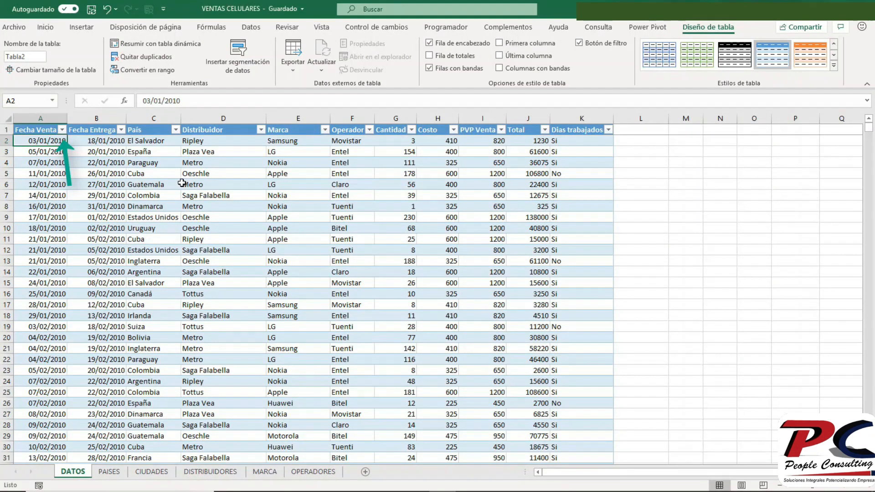
# - Turn off the filter buttons in the table's header row
pyautogui.click(132, 183)
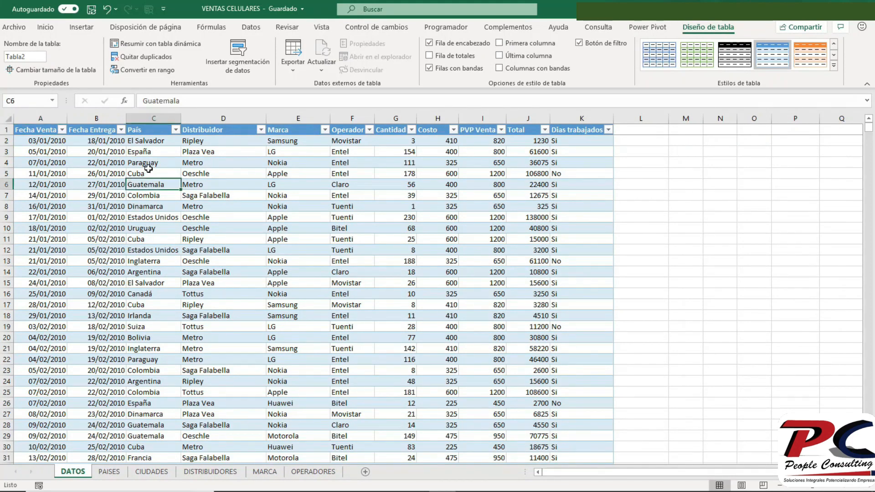
pyautogui.click(251, 28)
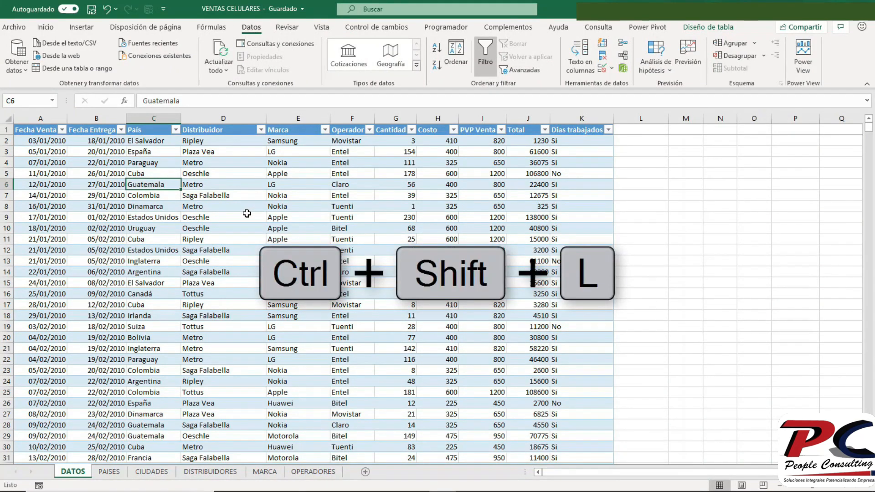
pyautogui.hotkey('ctrl', 'shift', 'l')
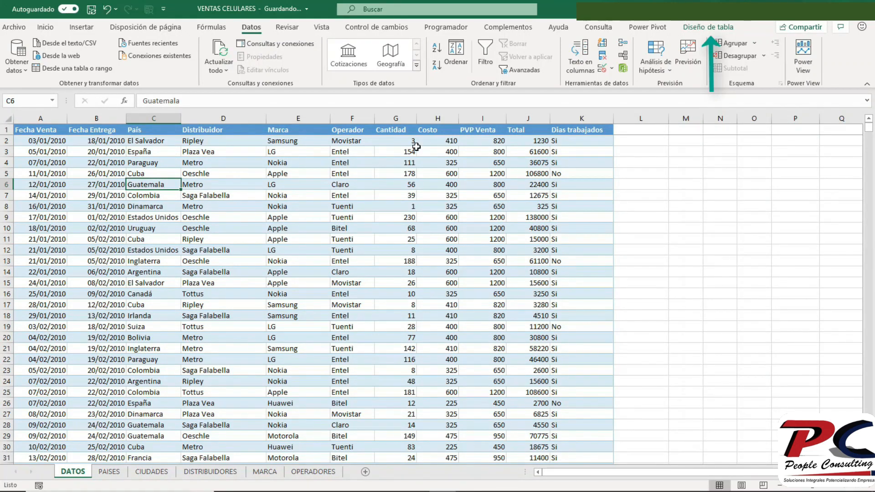
# - Turn the table's banded rows off and back on
pyautogui.click(707, 27)
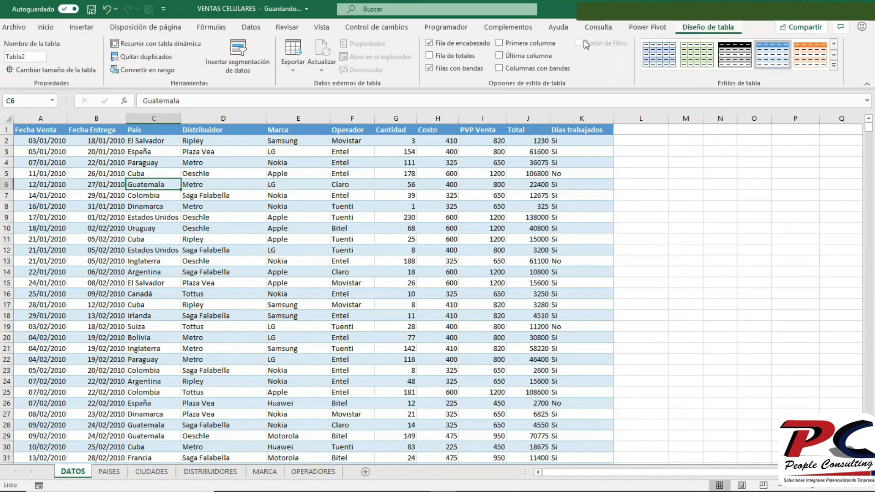
pyautogui.click(467, 71)
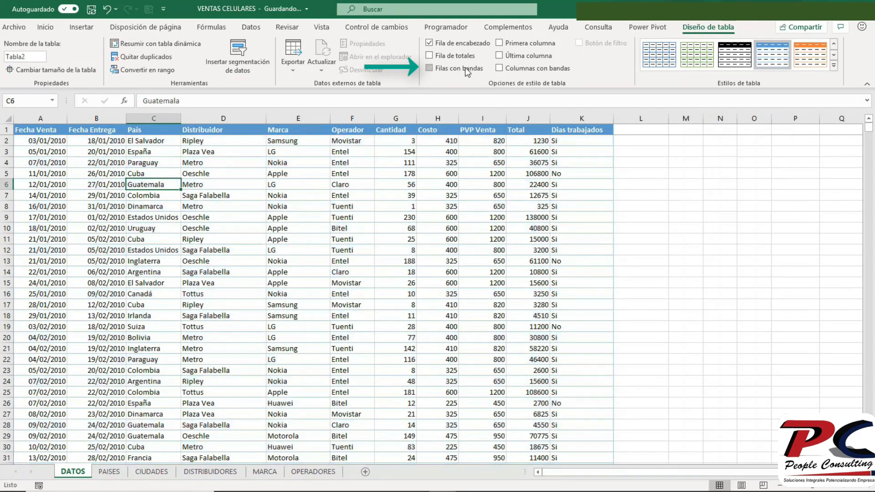
pyautogui.click(466, 71)
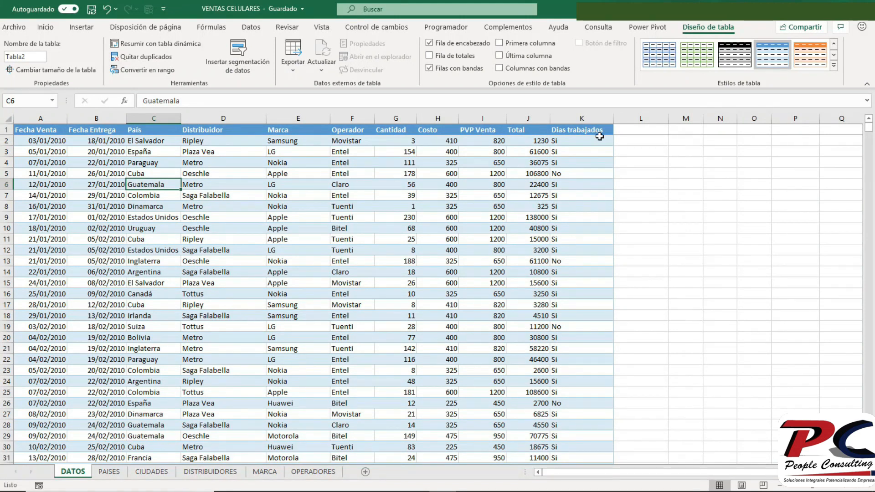
pyautogui.click(631, 142)
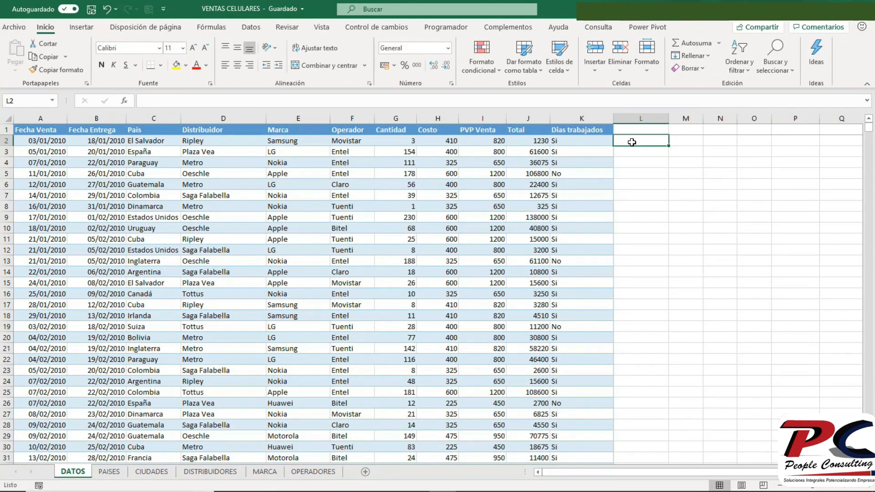
pyautogui.write('=')
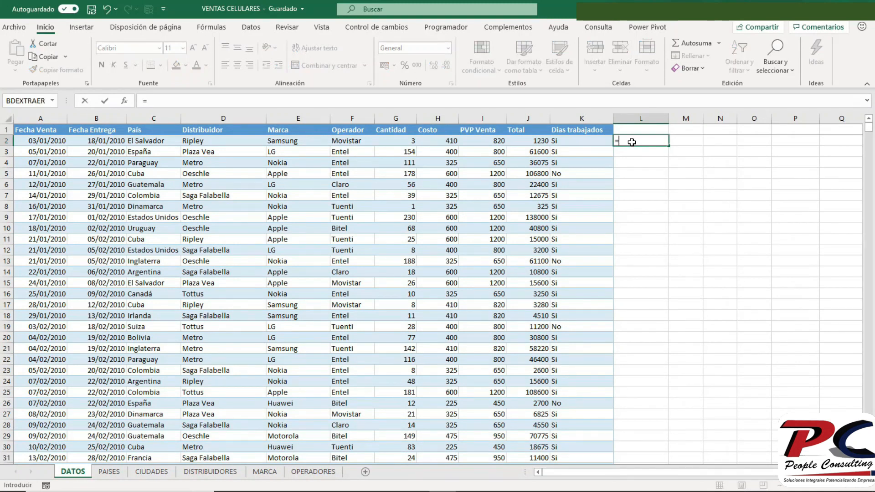
pyautogui.click(395, 140)
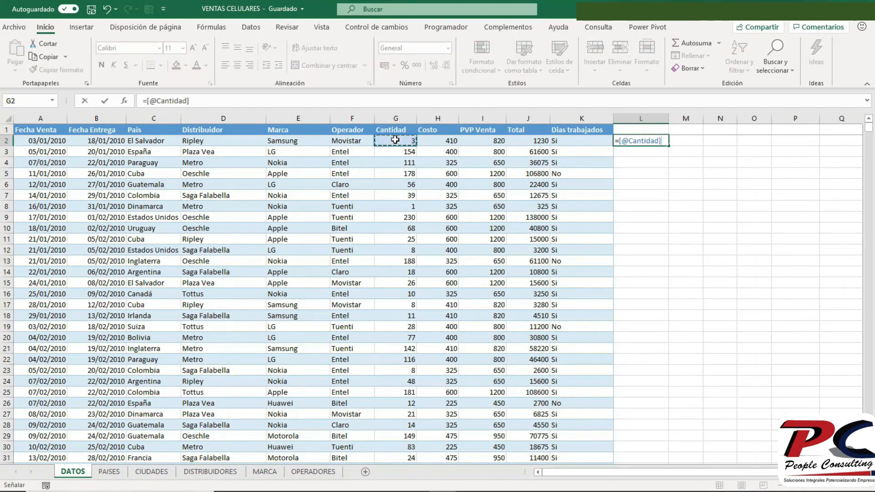
pyautogui.write('*2')
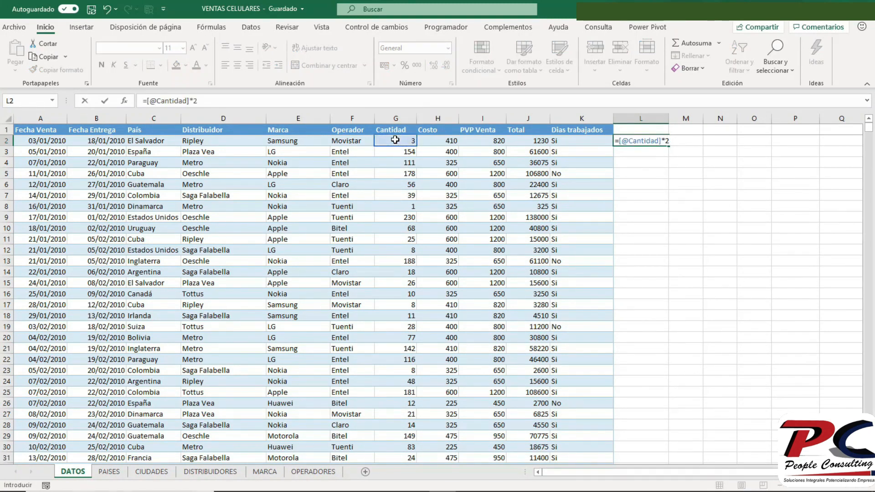
pyautogui.press('Return')
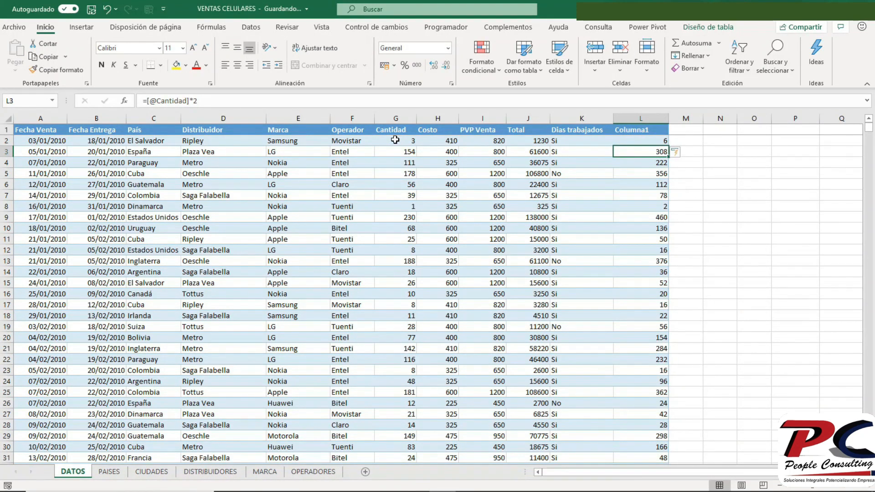
# - Undo the calculated column and the formula entered in cell L2
pyautogui.click(108, 9)
pyautogui.click(107, 9)
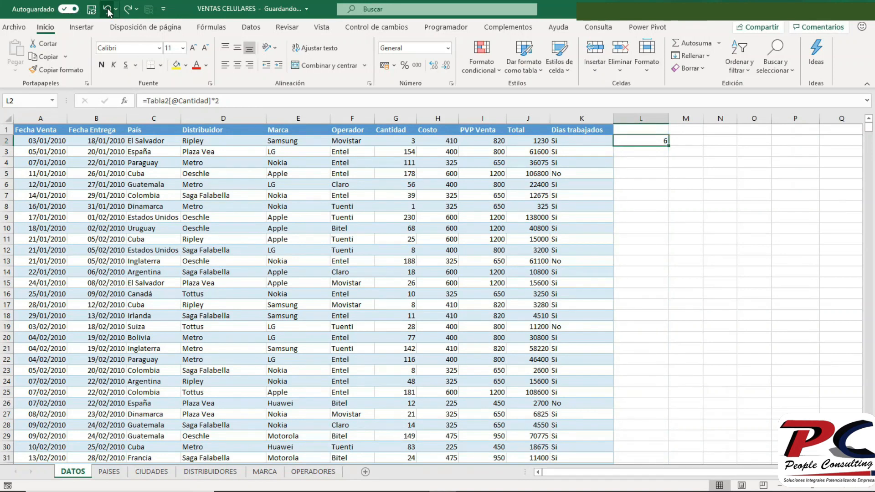
pyautogui.click(107, 9)
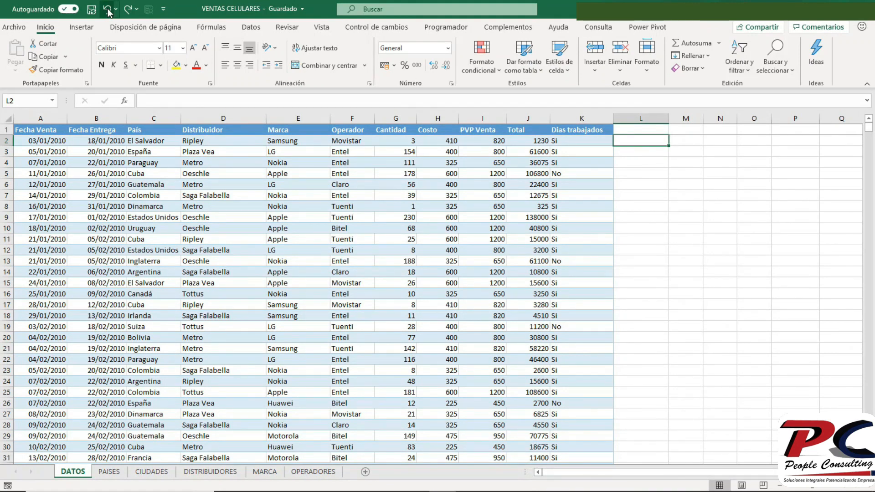
# - Add a totals row at the end of the sales table
pyautogui.click(355, 237)
pyautogui.hotkey('ctrl', 'Down')
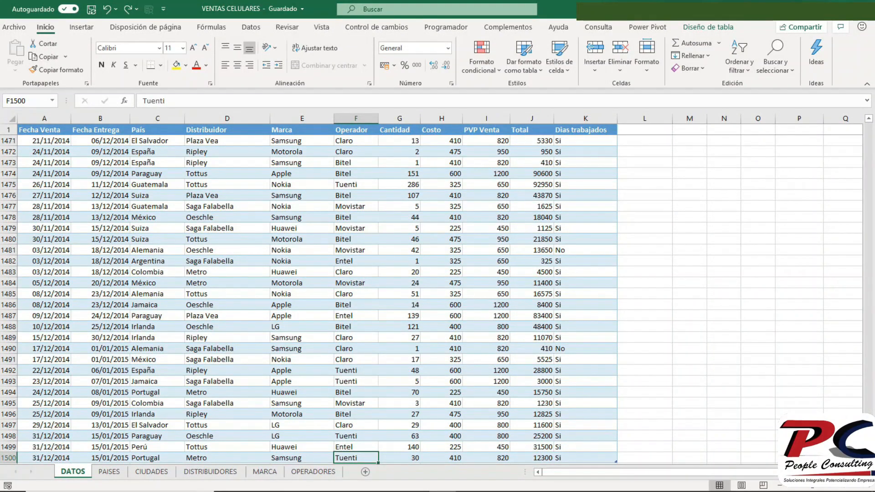
pyautogui.scroll(-2, 431, 300)
pyautogui.scroll(-1, 597, 393)
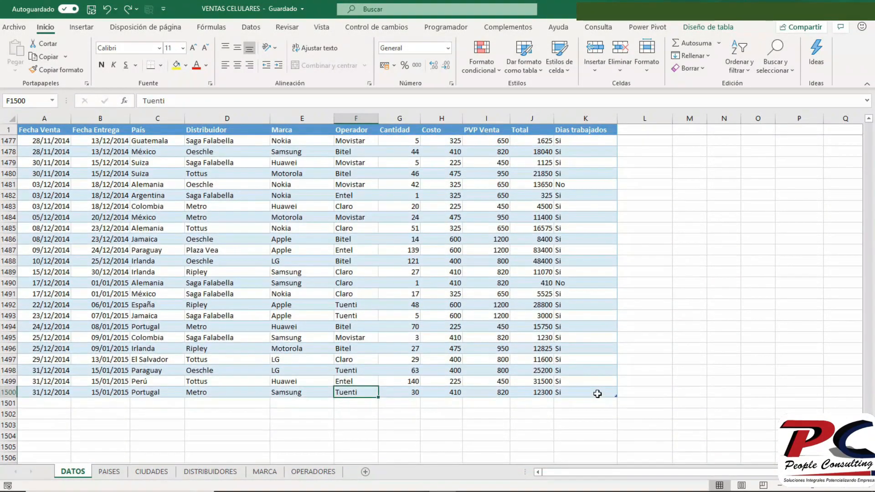
pyautogui.click(534, 391)
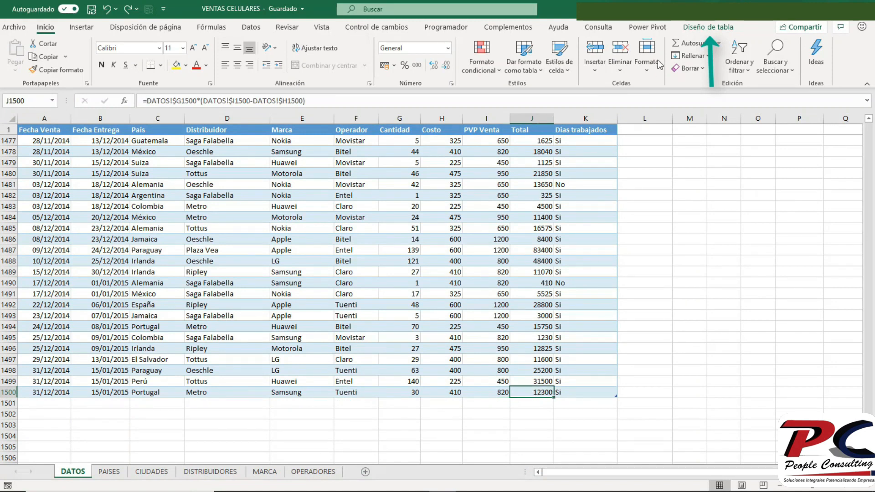
pyautogui.click(705, 28)
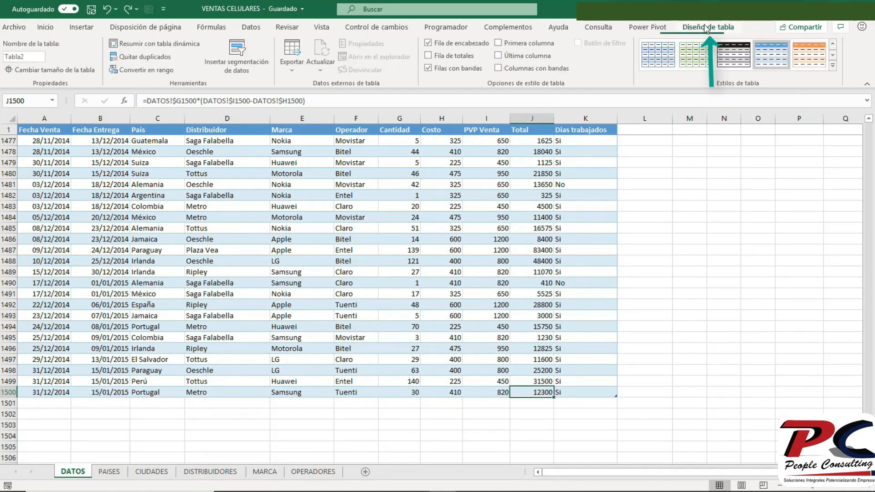
pyautogui.click(439, 56)
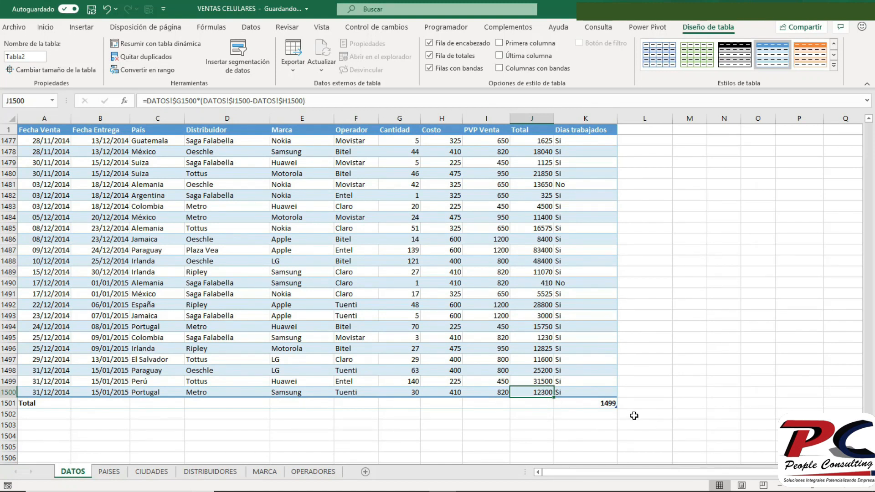
# - Copy the Dias trabajados total across the totals row as far as the Cantidad column, and undo the copy
pyautogui.click(595, 402)
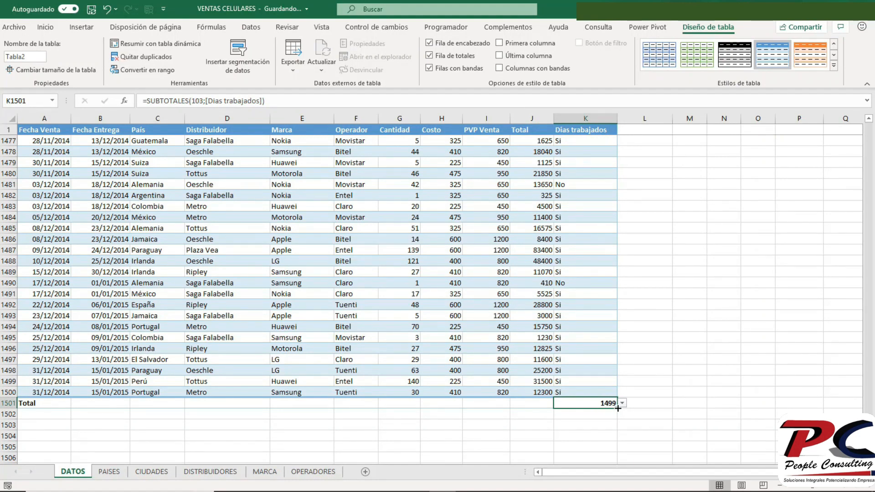
pyautogui.moveTo(617, 408); pyautogui.dragTo(396, 404)
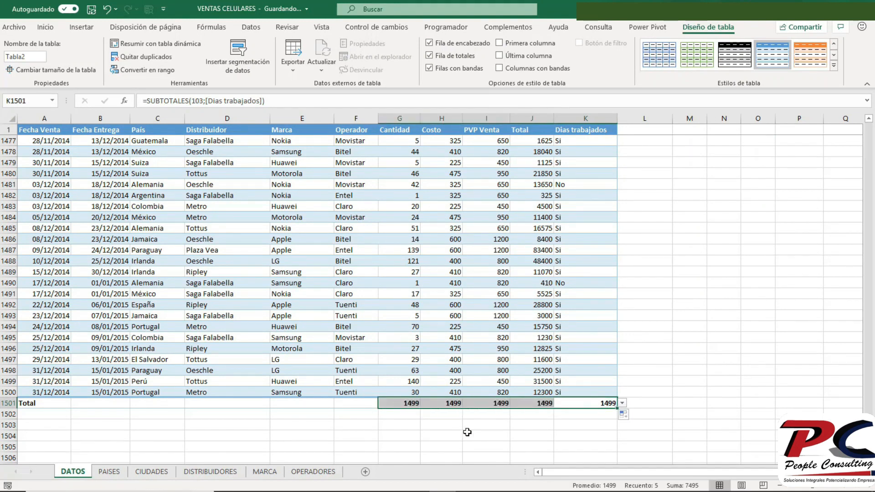
pyautogui.click(544, 405)
pyautogui.click(586, 404)
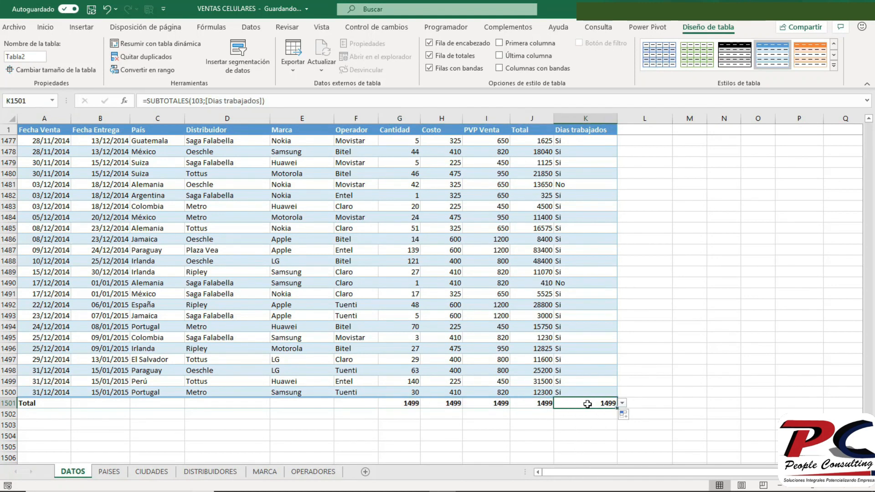
pyautogui.click(107, 9)
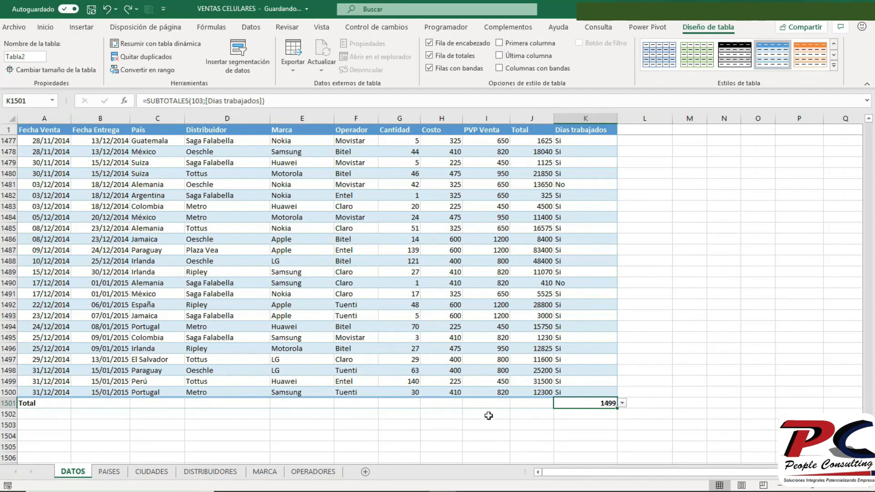
# - Set the Total column's total to Suma and copy it across the totals row to the PVP Venta and Costo columns
pyautogui.click(531, 401)
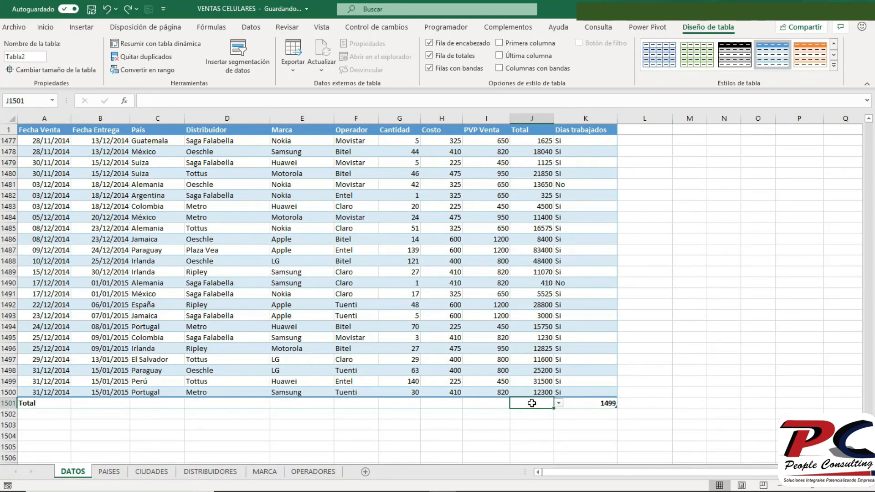
pyautogui.click(559, 403)
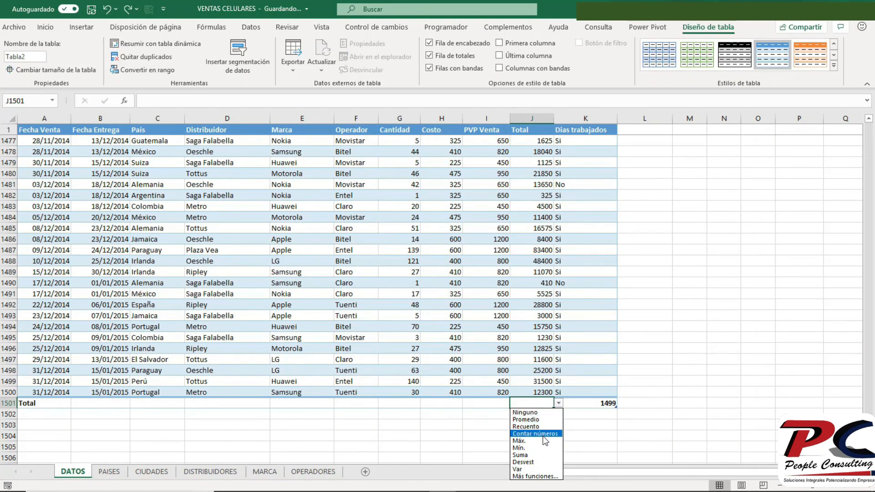
pyautogui.click(539, 454)
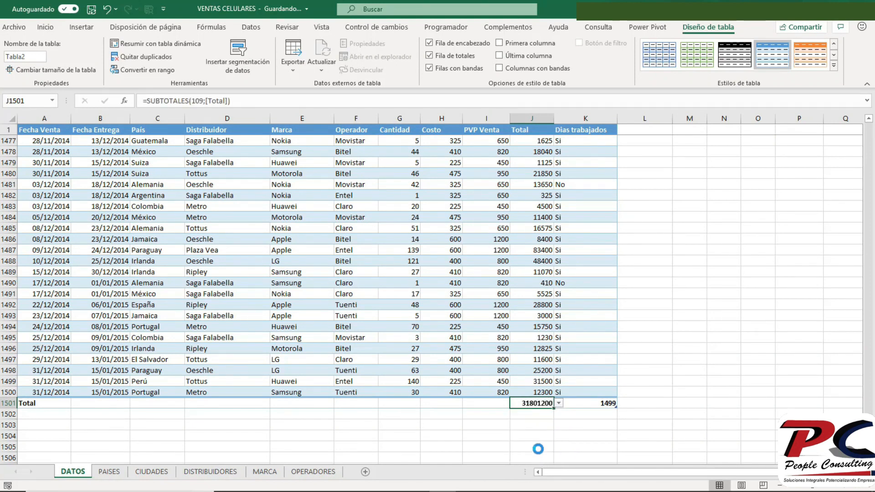
pyautogui.moveTo(555, 408); pyautogui.dragTo(405, 403)
pyautogui.click(405, 403)
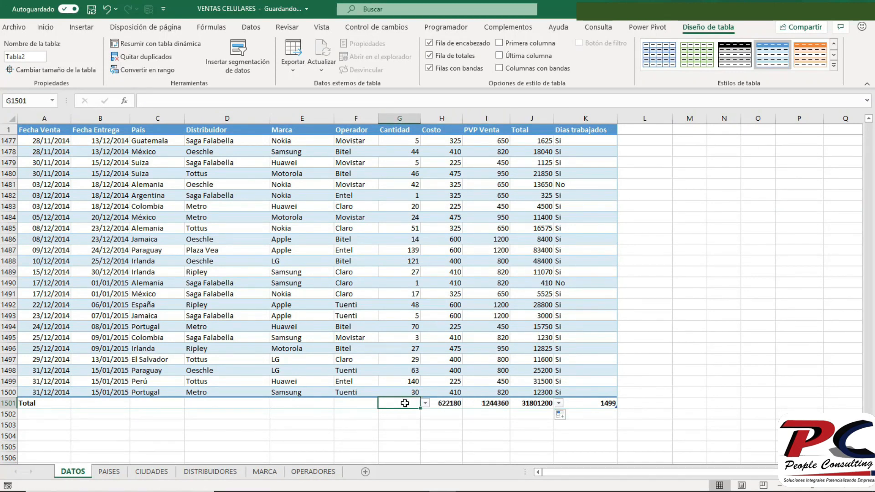
# - Copy the Costo column's total across the totals row to the Cantidad column, and return to cell A1
pyautogui.click(442, 403)
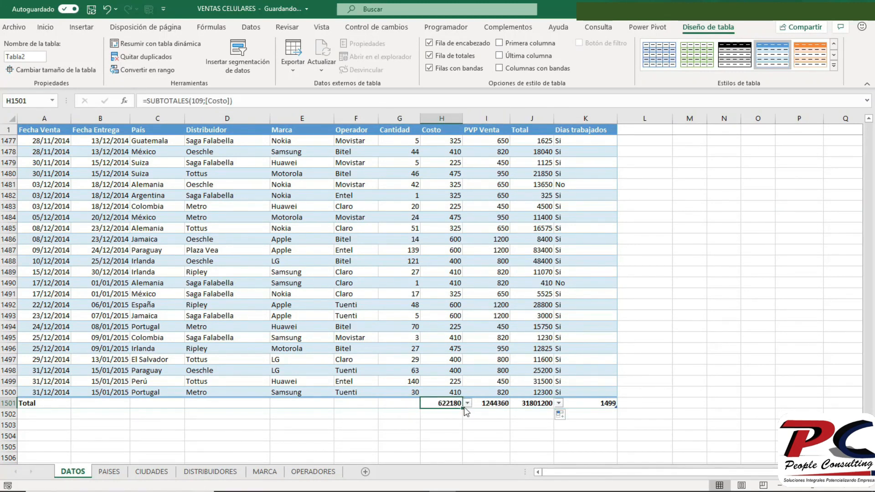
pyautogui.moveTo(461, 407); pyautogui.dragTo(395, 403)
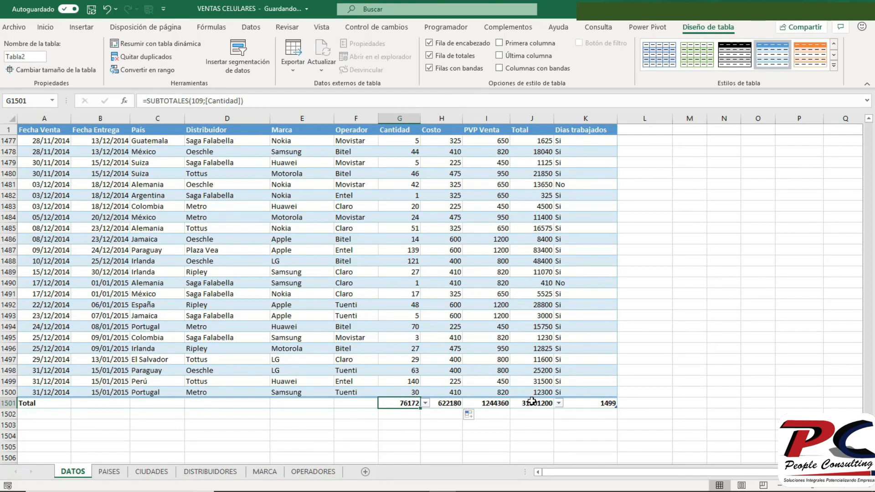
pyautogui.hotkey('ctrl', 'Home')
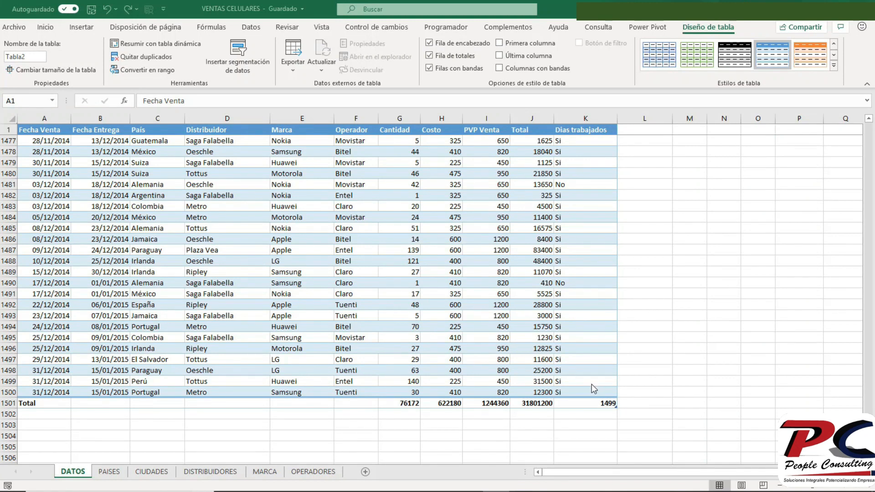
# - Extend the sales table three columns past Dias trabajados, as far as column N, and undo the extension
pyautogui.click(617, 406)
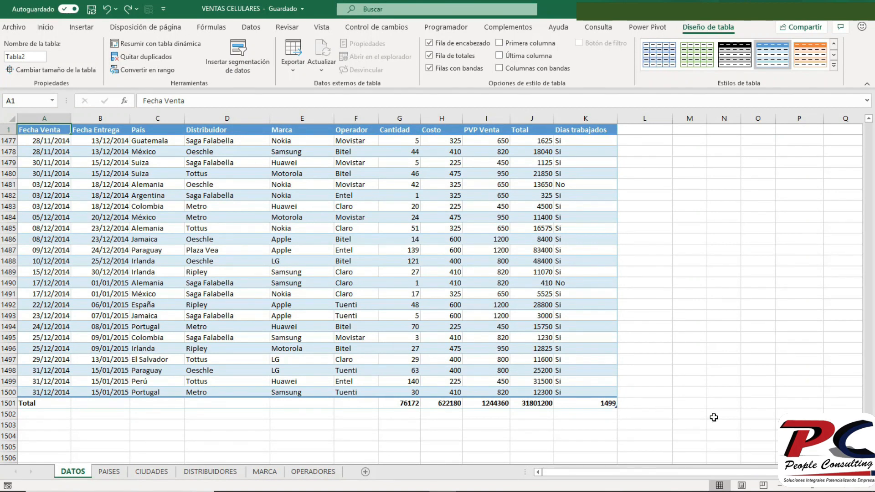
pyautogui.click(605, 392)
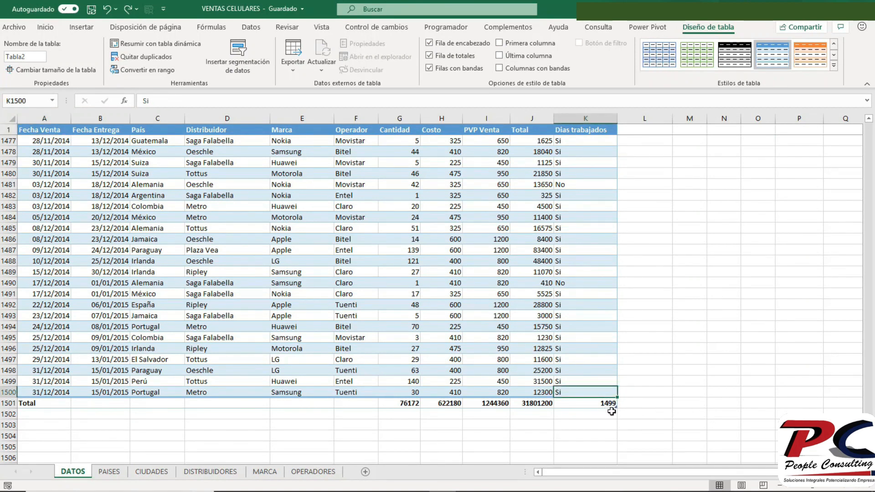
pyautogui.moveTo(616, 401); pyautogui.dragTo(729, 419)
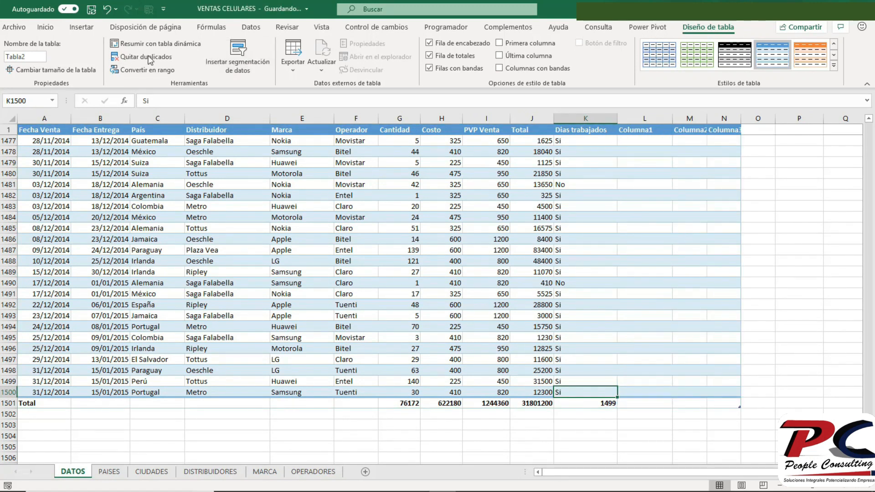
pyautogui.click(107, 10)
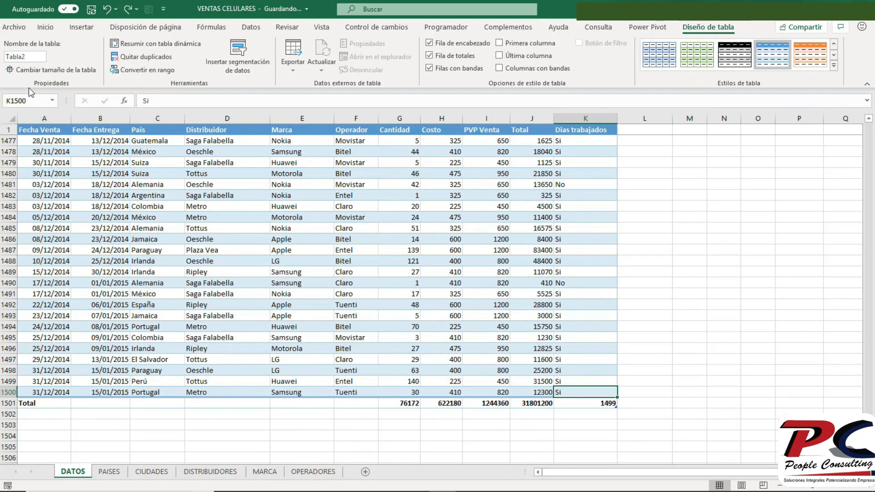
# - Resize the sales table to the range $A$1:$M$1504, and undo the resize
pyautogui.click(53, 69)
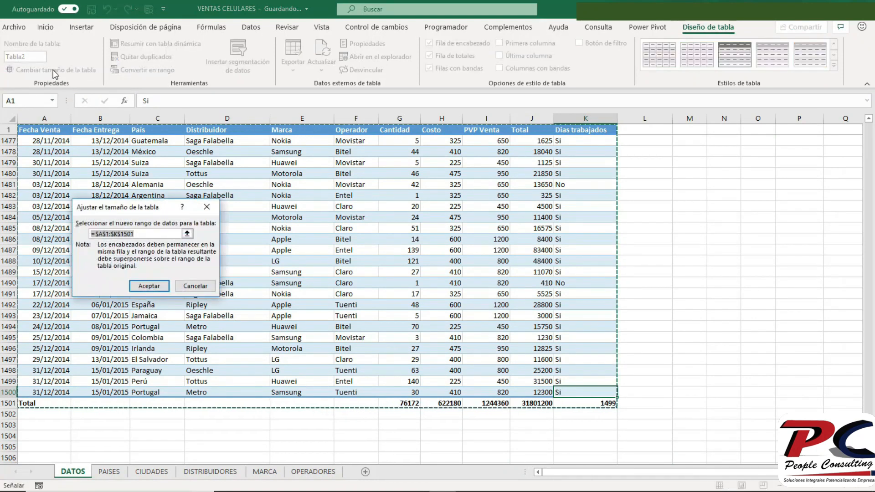
pyautogui.hotkey('shift', 'Down')
pyautogui.hotkey('shift', 'Down')
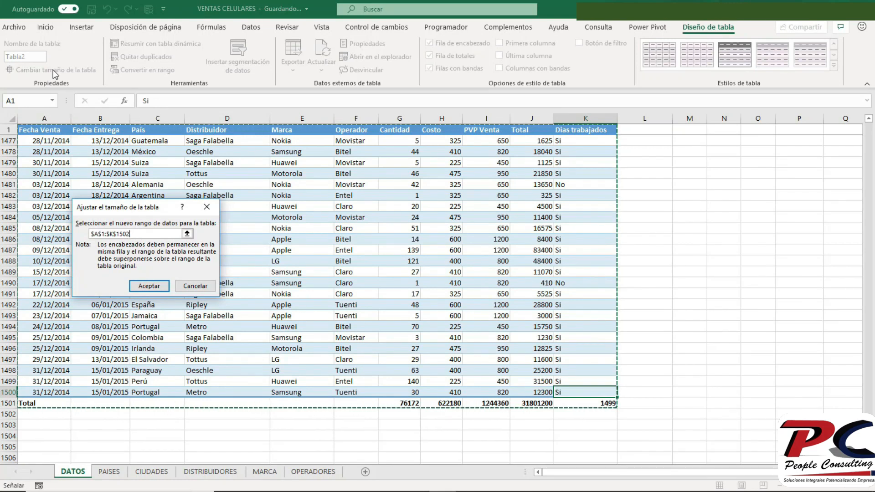
pyautogui.hotkey('shift', 'Right')
pyautogui.hotkey('shift', 'Right')
pyautogui.hotkey('shift', 'Down')
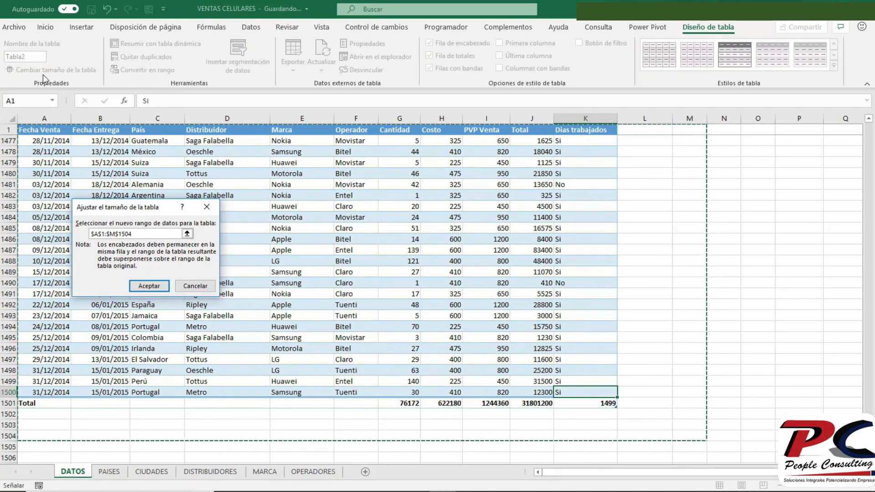
pyautogui.click(143, 286)
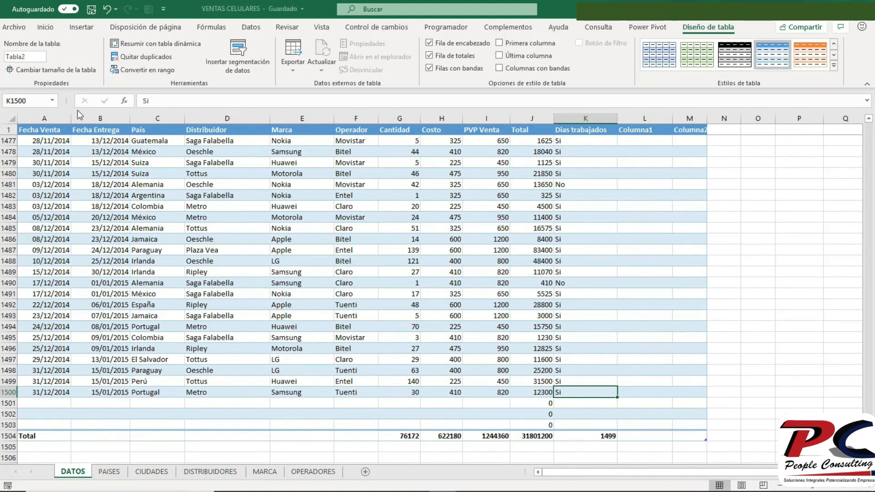
pyautogui.click(107, 9)
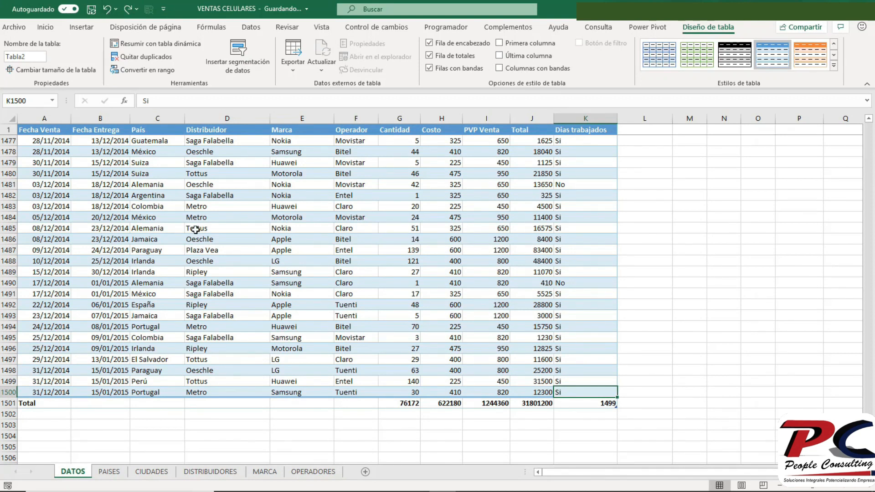
# - Convert the sales table into a normal range
pyautogui.click(234, 282)
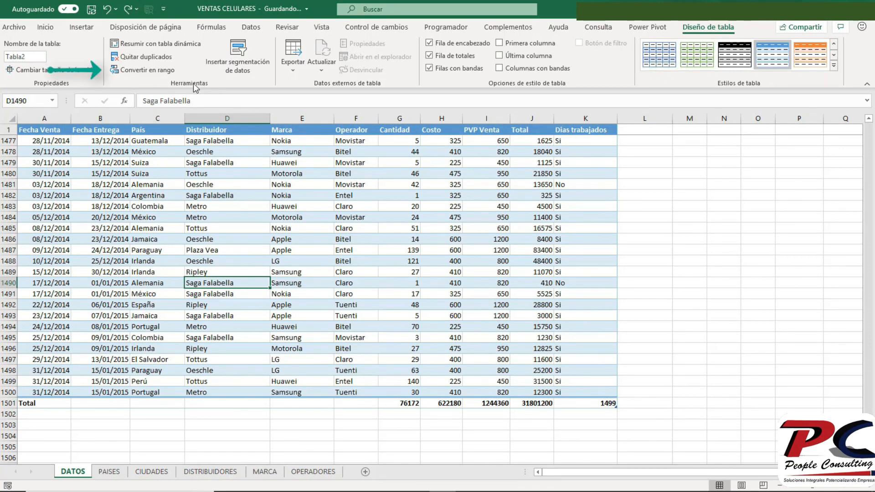
pyautogui.click(146, 70)
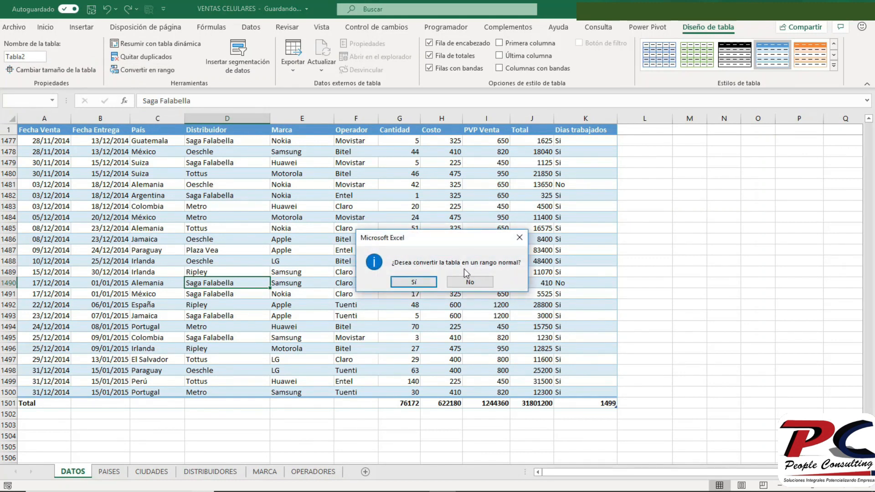
pyautogui.click(412, 283)
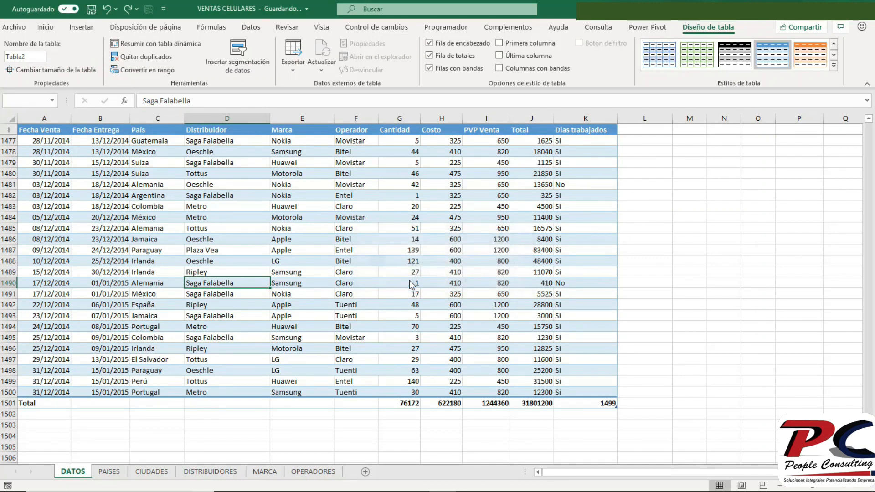
# - Turn the sales data range A1:K1501, including the Total row, back into a table
pyautogui.click(385, 239)
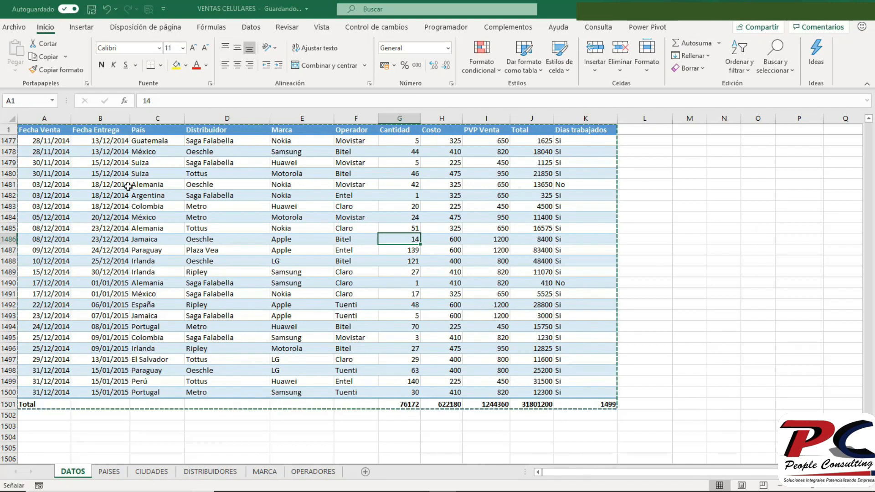
pyautogui.hotkey('ctrl', 't')
pyautogui.press('Return')
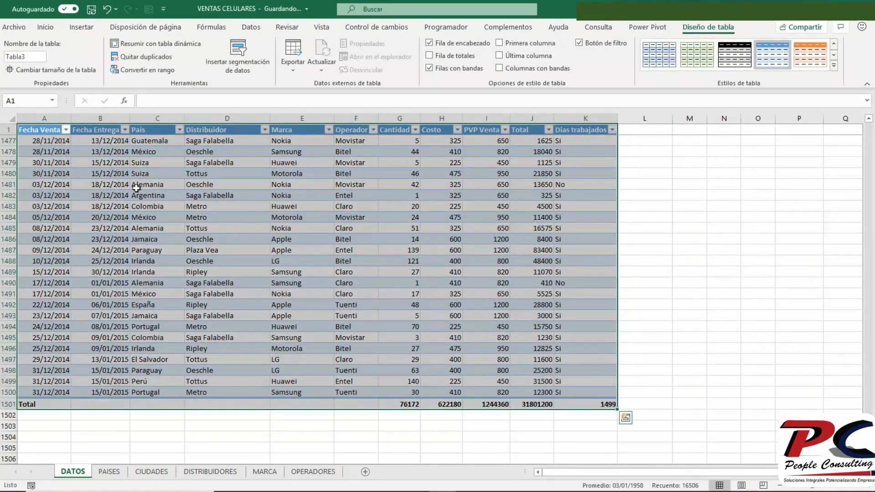
pyautogui.click(287, 260)
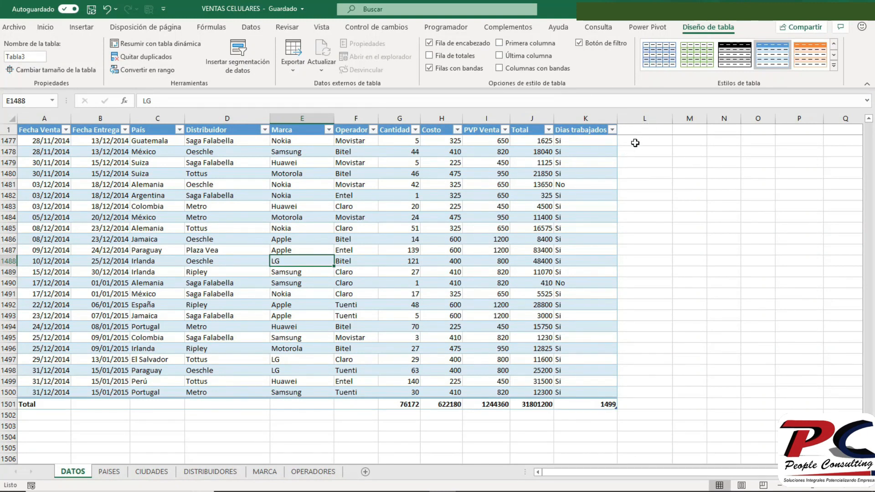
pyautogui.click(474, 151)
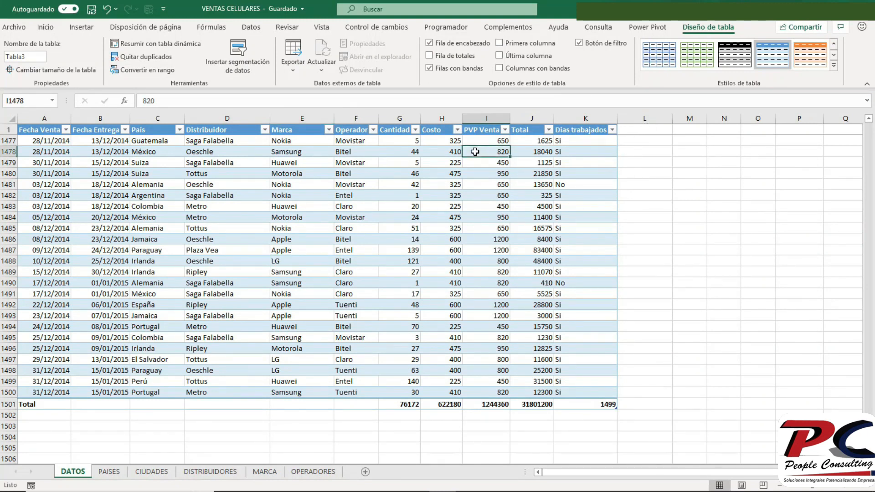
pyautogui.hotkey('ctrl', 'Up')
pyautogui.hotkey('ctrl', 'Left')
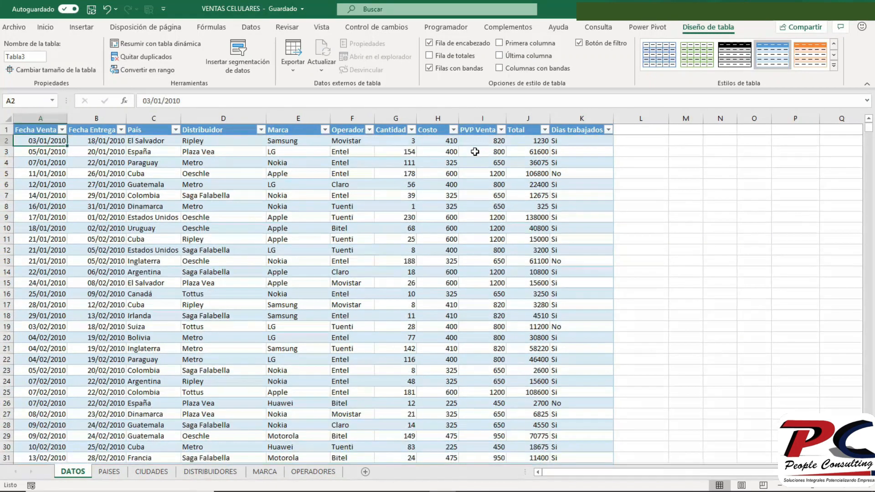
pyautogui.click(633, 139)
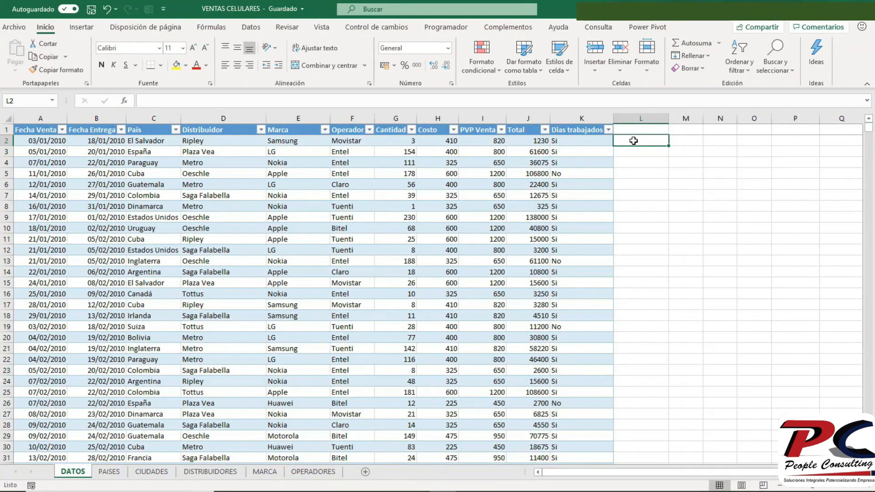
pyautogui.write('=')
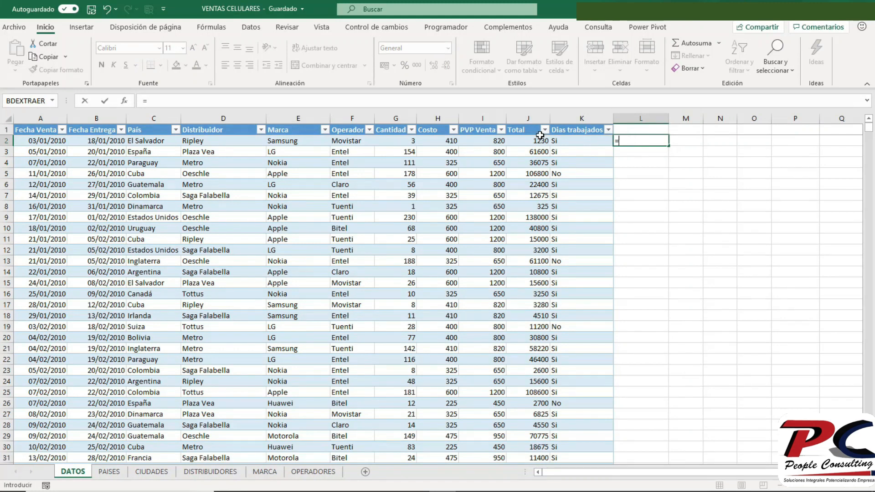
pyautogui.click(387, 141)
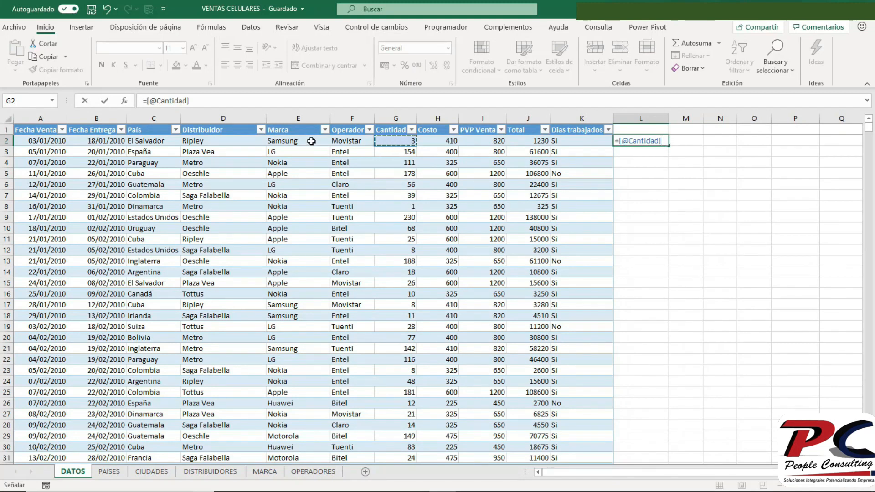
pyautogui.click(368, 101)
pyautogui.write('*')
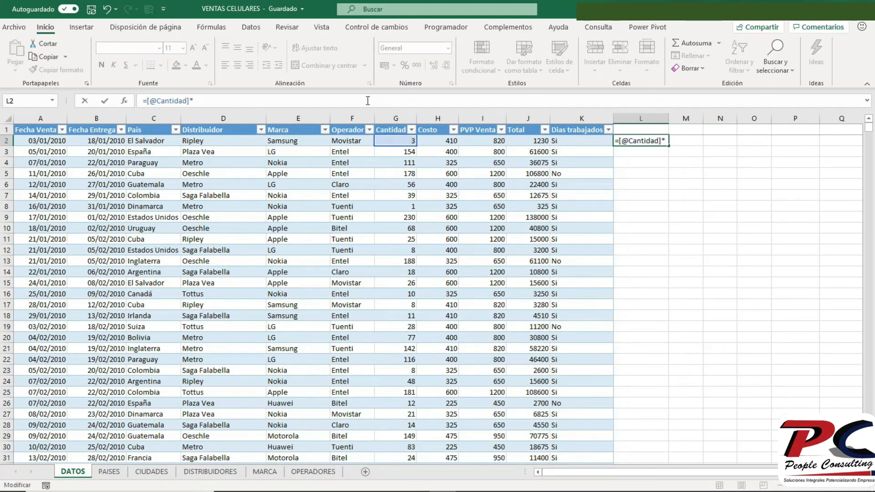
pyautogui.click(437, 141)
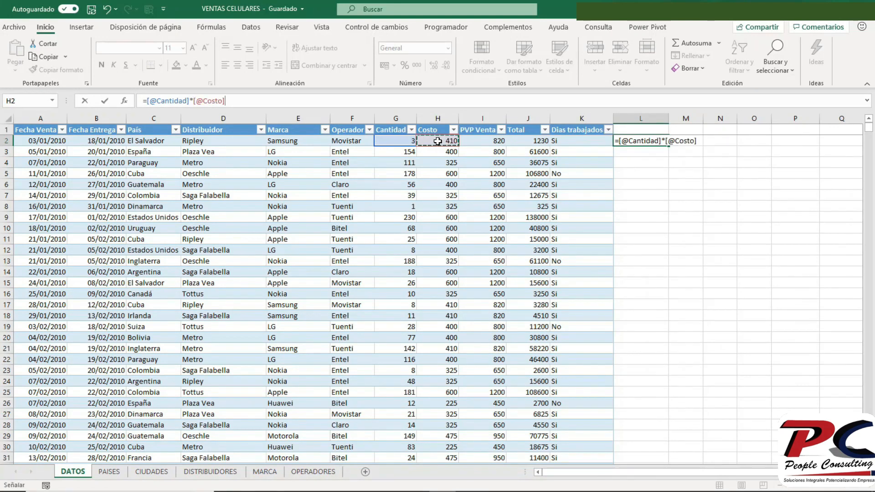
pyautogui.press('Return')
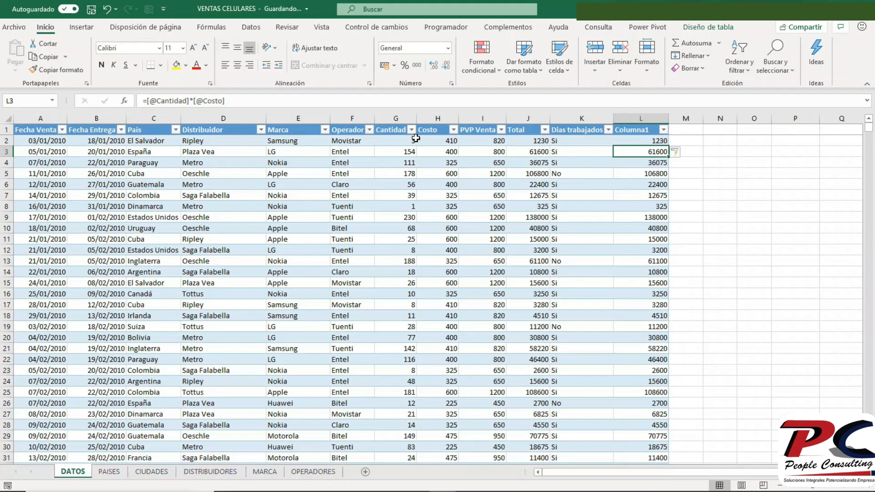
pyautogui.click(292, 103)
pyautogui.press('BackSpace')
pyautogui.press('BackSpace')
pyautogui.press('BackSpace')
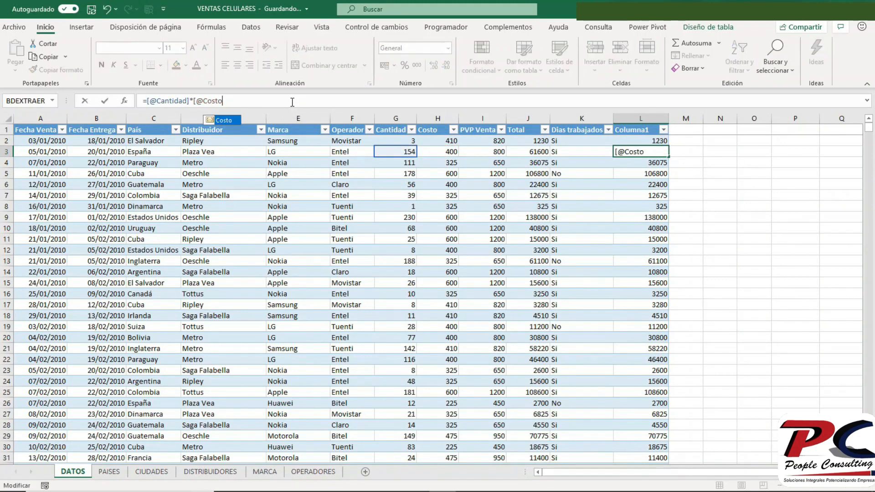
pyautogui.press('BackSpace')
pyautogui.press('BackSpace')
pyautogui.press('BackSpace')
pyautogui.press('BackSpace')
pyautogui.press('BackSpace')
pyautogui.press('BackSpace')
pyautogui.press('BackSpace')
pyautogui.press('BackSpace')
pyautogui.press('BackSpace')
pyautogui.press('BackSpace')
pyautogui.press('BackSpace')
pyautogui.press('BackSpace')
pyautogui.press('BackSpace')
pyautogui.press('BackSpace')
pyautogui.press('BackSpace')
pyautogui.press('BackSpace')
pyautogui.press('BackSpace')
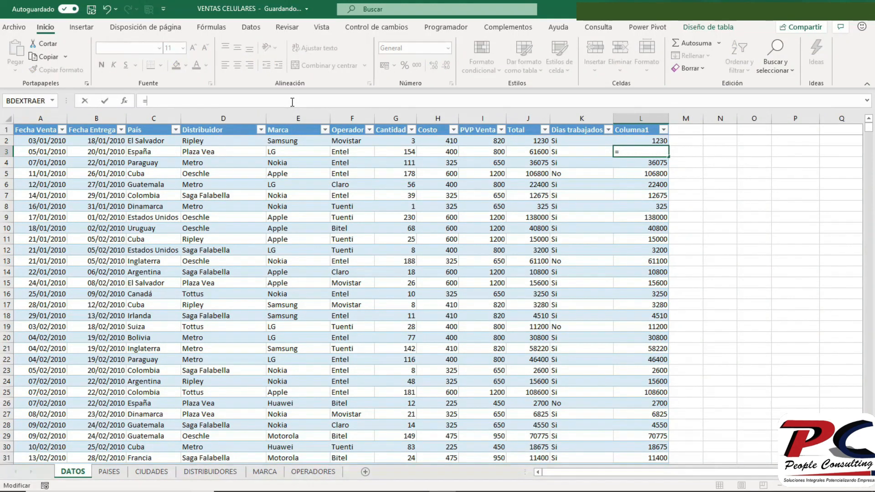
pyautogui.click(406, 172)
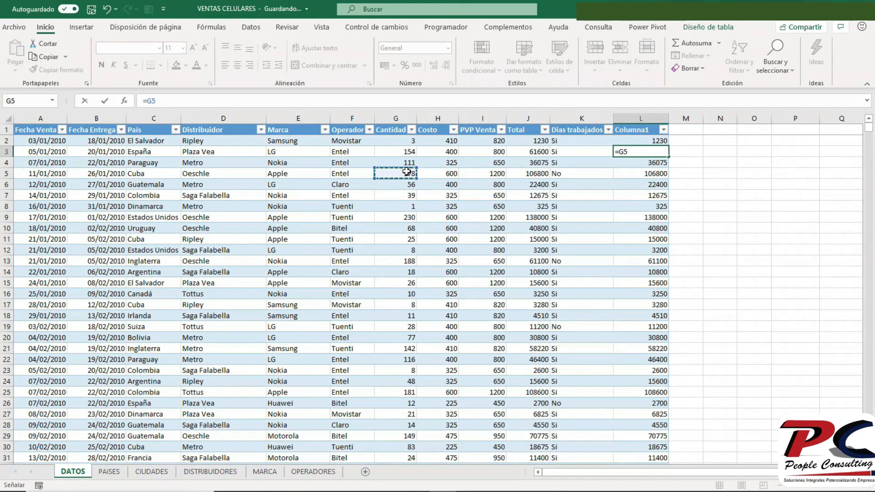
pyautogui.press('Escape')
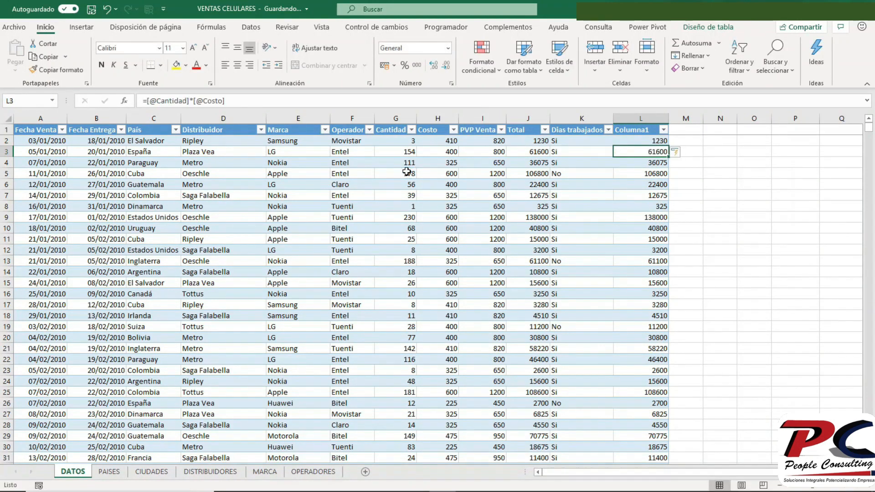
# - Replace the structured formula in cell L3 with the cell-reference formula =g3*h3
pyautogui.click(226, 102)
pyautogui.press('BackSpace')
pyautogui.press('BackSpace')
pyautogui.press('BackSpace')
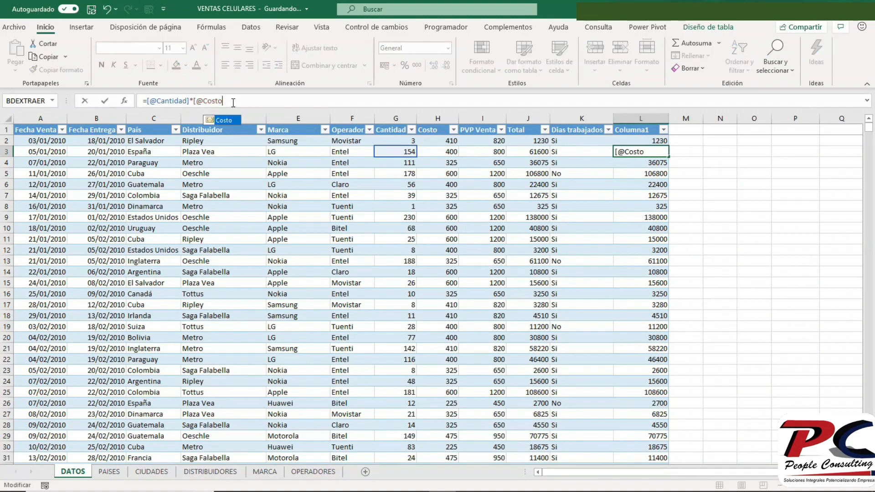
pyautogui.press('BackSpace')
pyautogui.press('BackSpace')
pyautogui.press('BackSpace')
pyautogui.press('BackSpace')
pyautogui.press('BackSpace')
pyautogui.press('BackSpace')
pyautogui.press('BackSpace')
pyautogui.press('BackSpace')
pyautogui.press('BackSpace')
pyautogui.press('BackSpace')
pyautogui.press('BackSpace')
pyautogui.press('BackSpace')
pyautogui.press('BackSpace')
pyautogui.press('BackSpace')
pyautogui.press('BackSpace')
pyautogui.press('BackSpace')
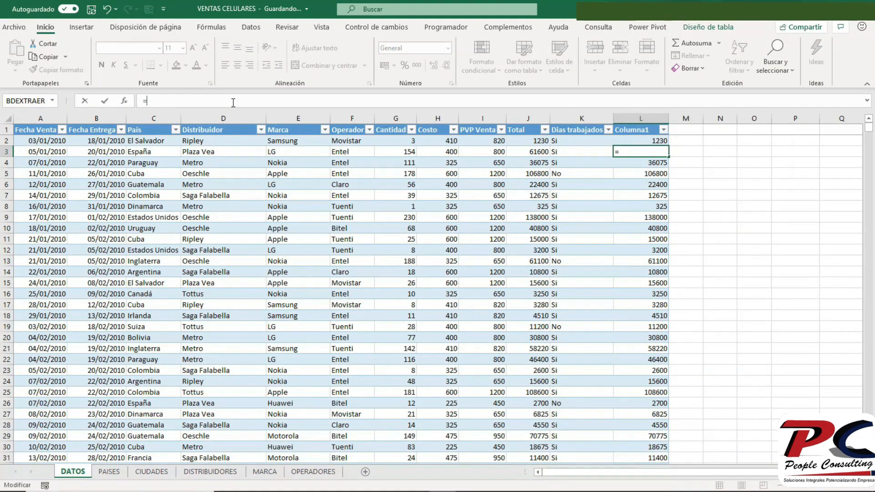
pyautogui.write('g3')
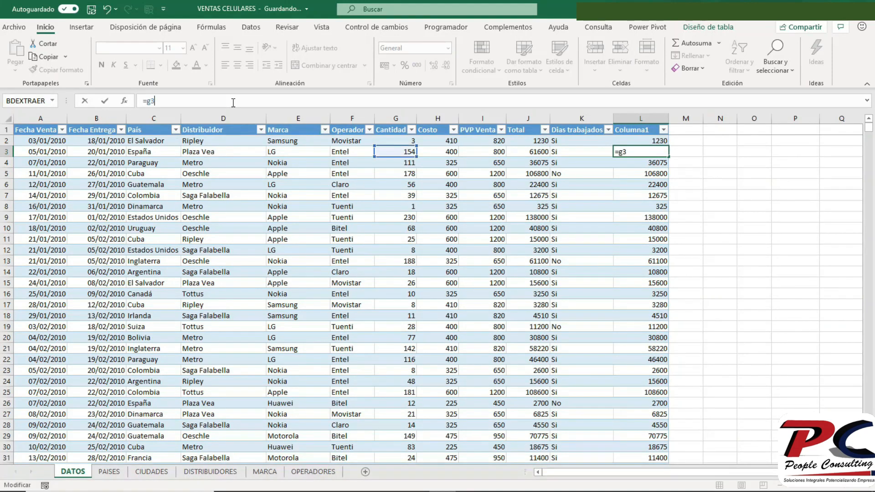
pyautogui.write('*h3')
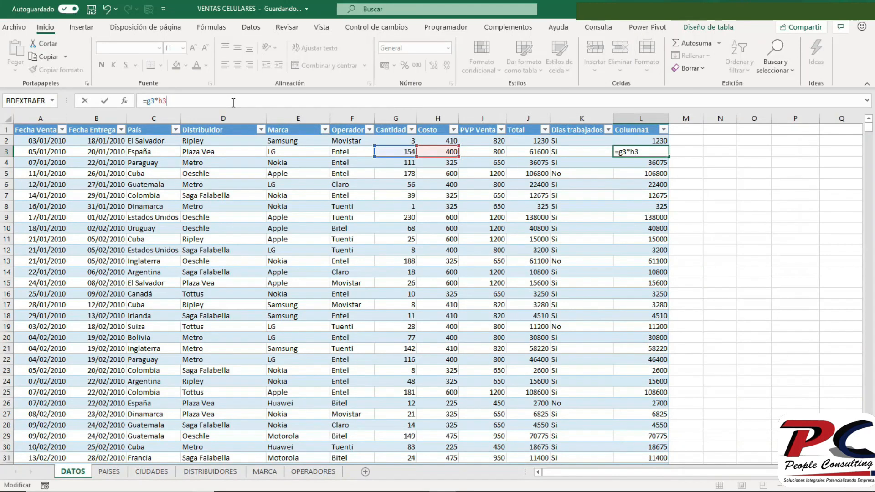
pyautogui.press('Return')
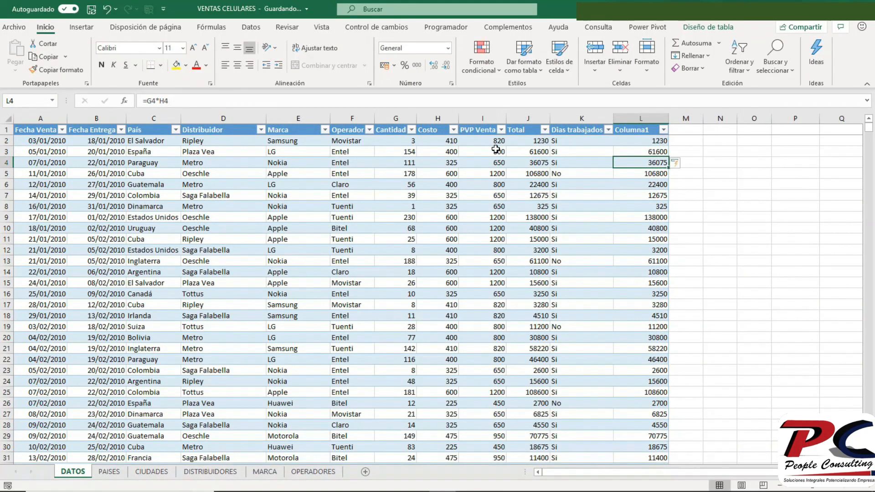
# - Rename the sales table as Venta
pyautogui.click(629, 142)
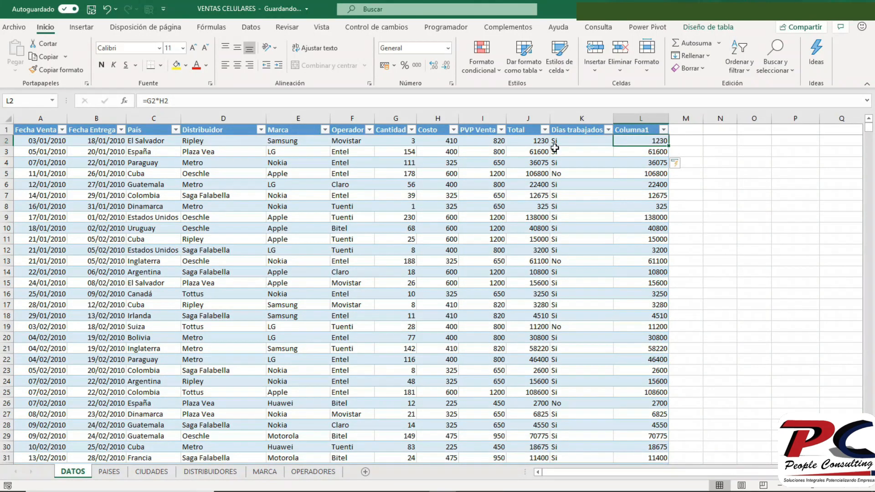
pyautogui.click(720, 28)
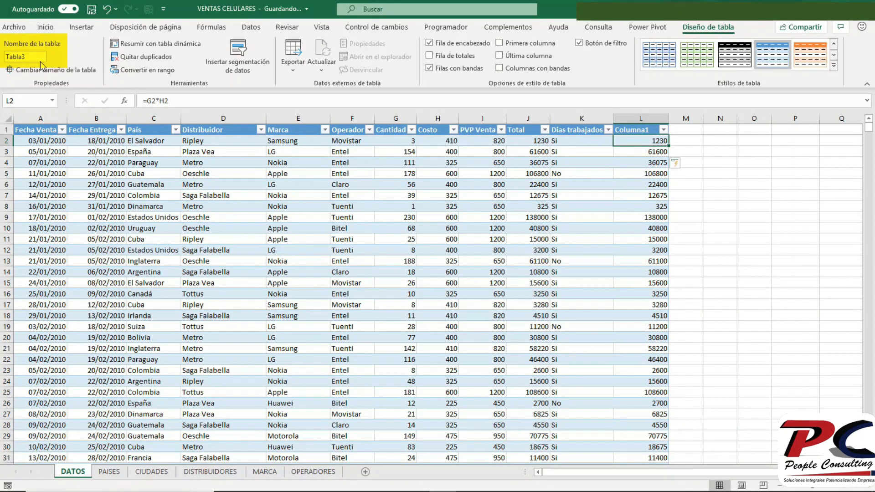
pyautogui.click(38, 57)
pyautogui.press('BackSpace')
pyautogui.press('BackSpace')
pyautogui.press('BackSpace')
pyautogui.press('BackSpace')
pyautogui.press('BackSpace')
pyautogui.press('BackSpace')
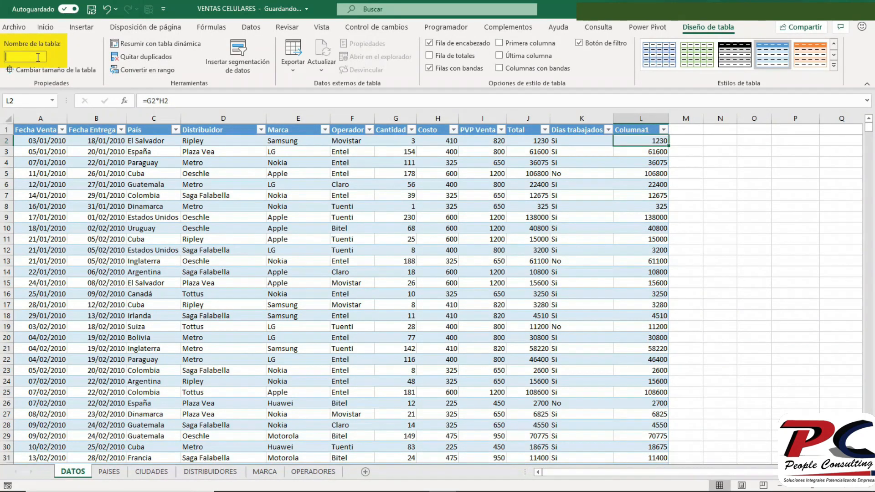
pyautogui.write('Venta')
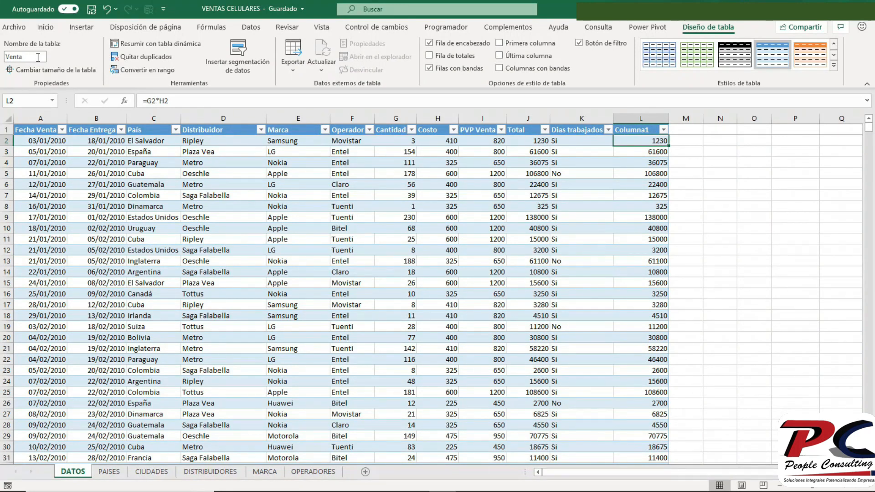
# - Try the naming prefixes tbl_, pt_ and chrt_ in front of the table name Venta, cancelling the edit
pyautogui.click(13, 56)
pyautogui.press('Home')
pyautogui.write('tbl_')
pyautogui.press('BackSpace')
pyautogui.press('BackSpace')
pyautogui.press('BackSpace')
pyautogui.press('BackSpace')
pyautogui.write('pt_')
pyautogui.press('BackSpace')
pyautogui.press('BackSpace')
pyautogui.press('BackSpace')
pyautogui.write('chrt_')
pyautogui.press('Escape')
# - Delete the calculated column Columna1 (column L) from the sheet
pyautogui.click(640, 118)
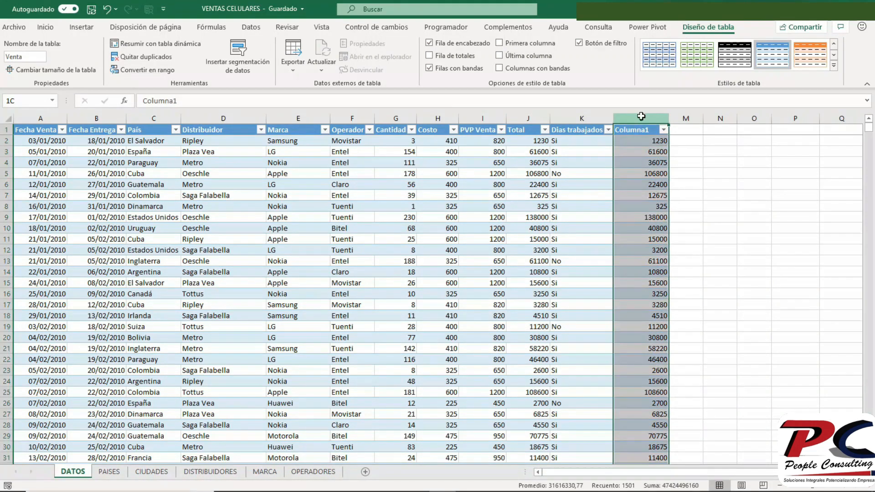
pyautogui.rightClick(642, 118)
pyautogui.click(671, 222)
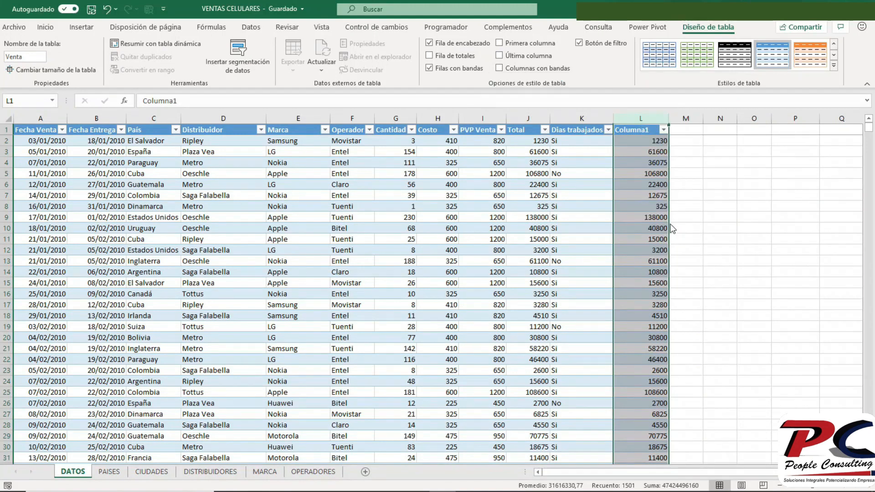
# - Write the structured reference =Venta[#Todo] in cell L2, beside the Dias trabajados column
pyautogui.click(634, 140)
pyautogui.write('=')
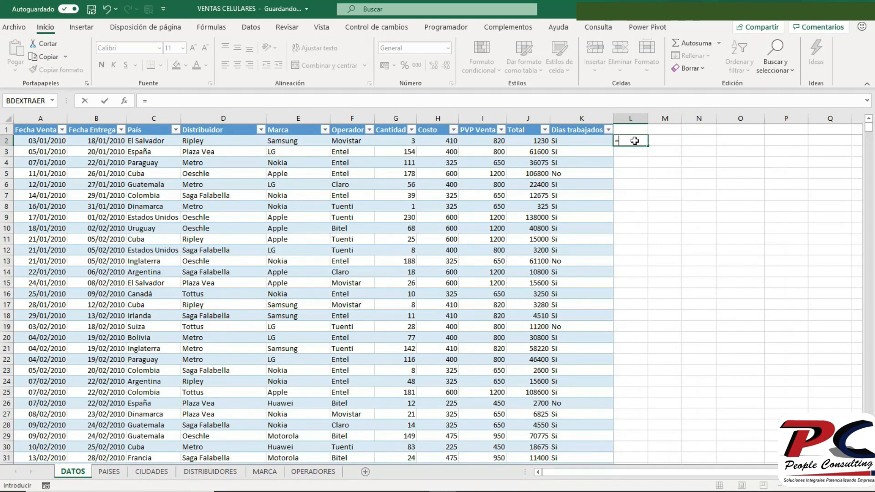
pyautogui.write('v')
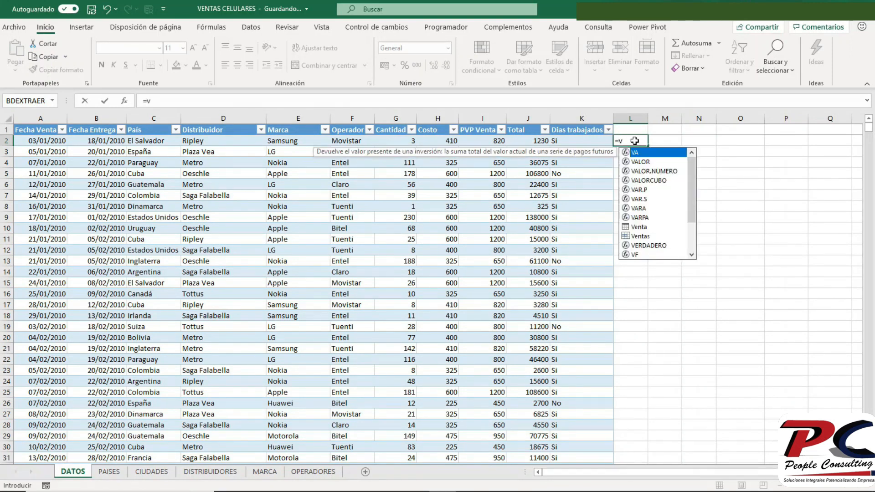
pyautogui.write('en')
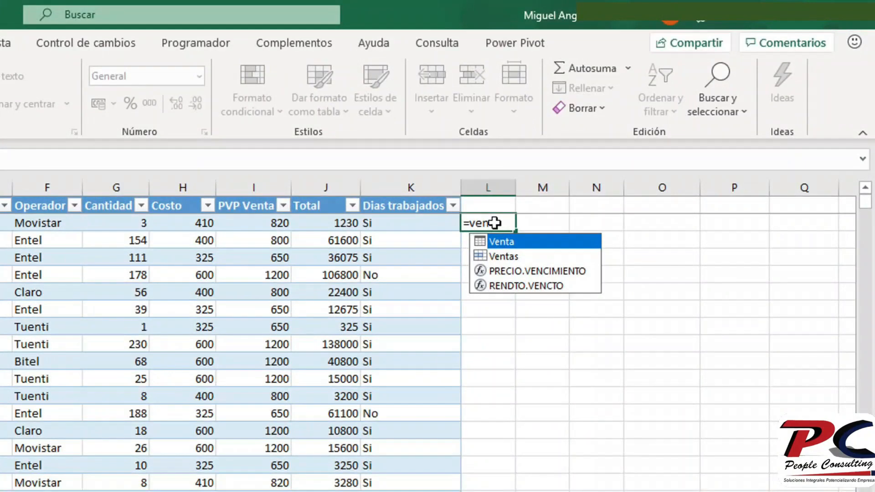
pyautogui.press('Tab')
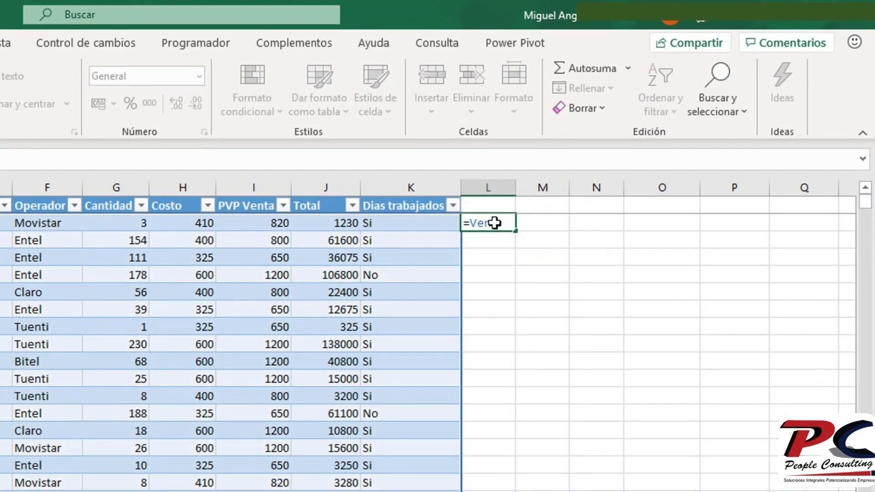
pyautogui.write('[')
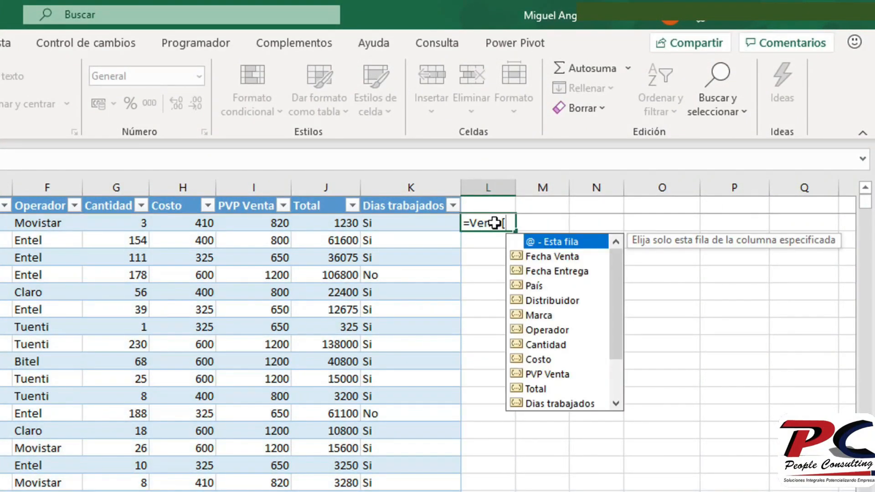
pyautogui.write('#')
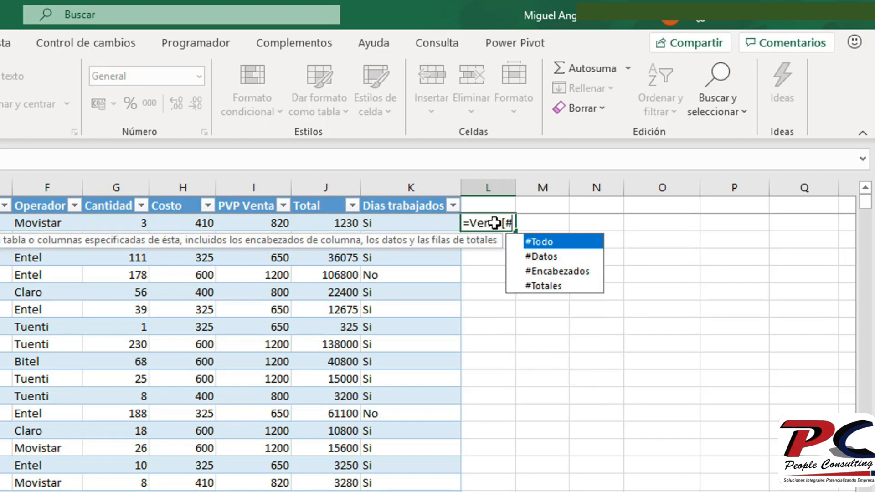
pyautogui.press('Tab')
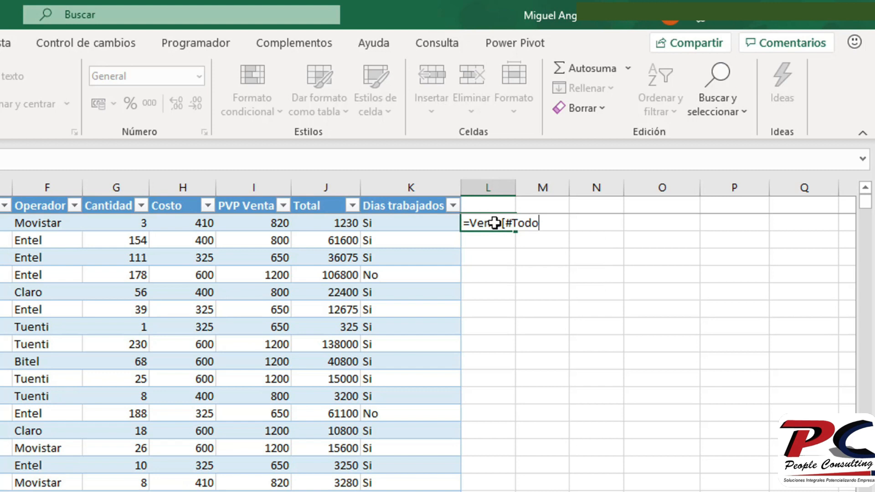
pyautogui.write(']')
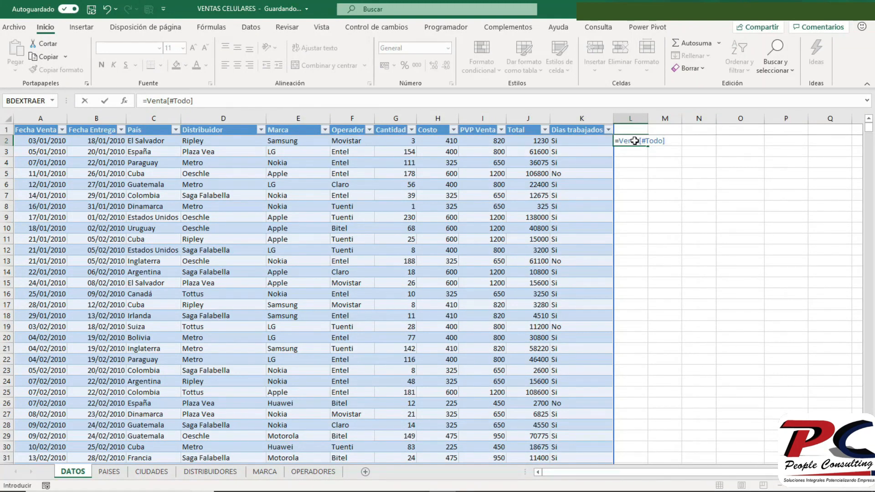
# - Narrow the reference in cell L2 to one column so the formula is =Venta[[#Todo];[Cantidad]], and enter it
pyautogui.click(168, 101)
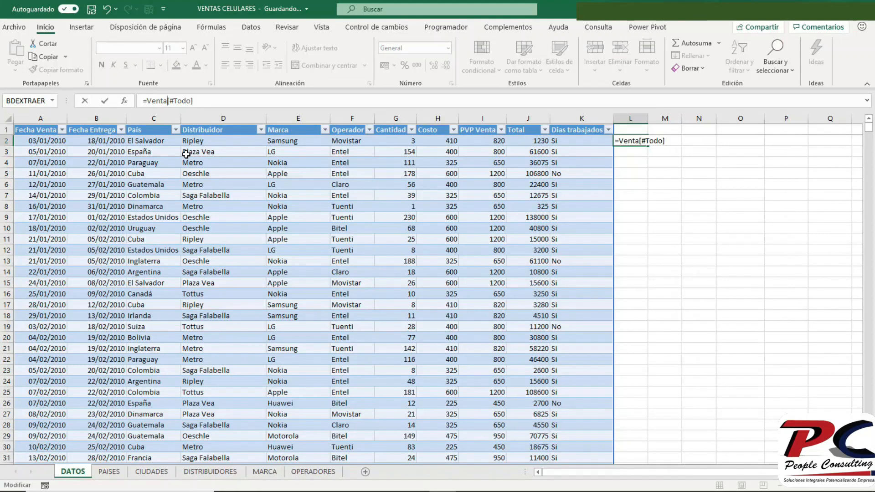
pyautogui.write('[')
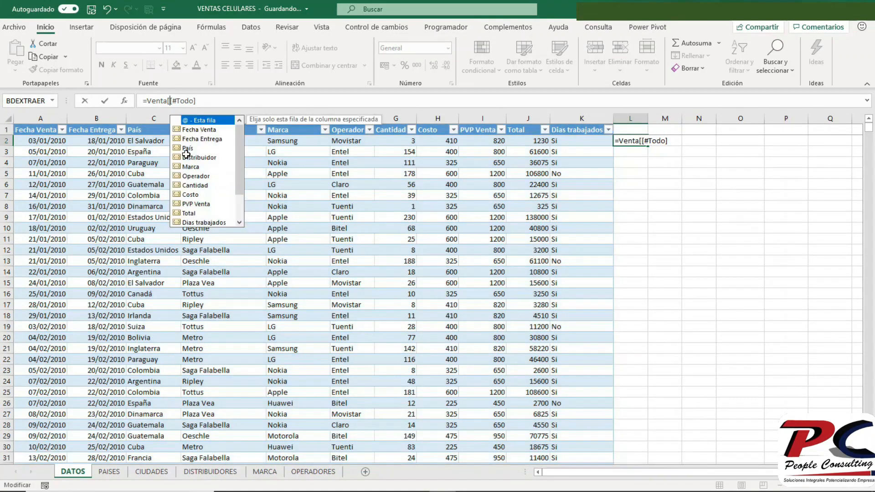
pyautogui.click(226, 97)
pyautogui.write(';[')
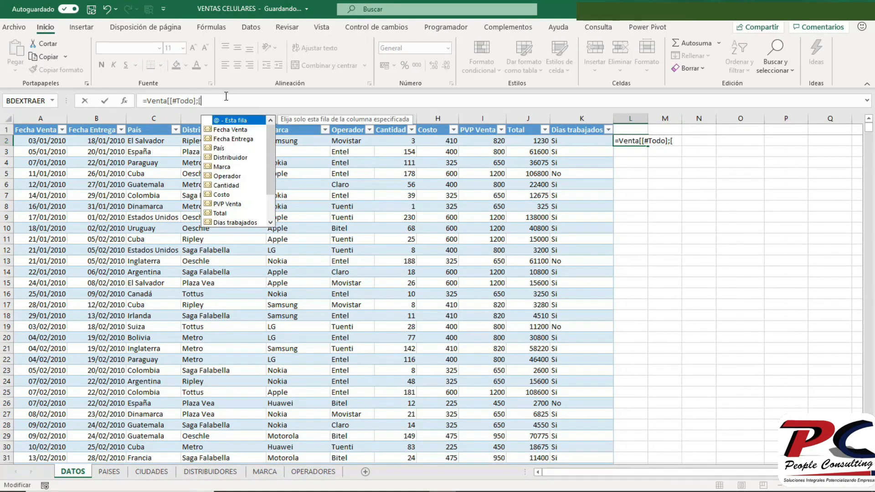
pyautogui.write('Cantidad')
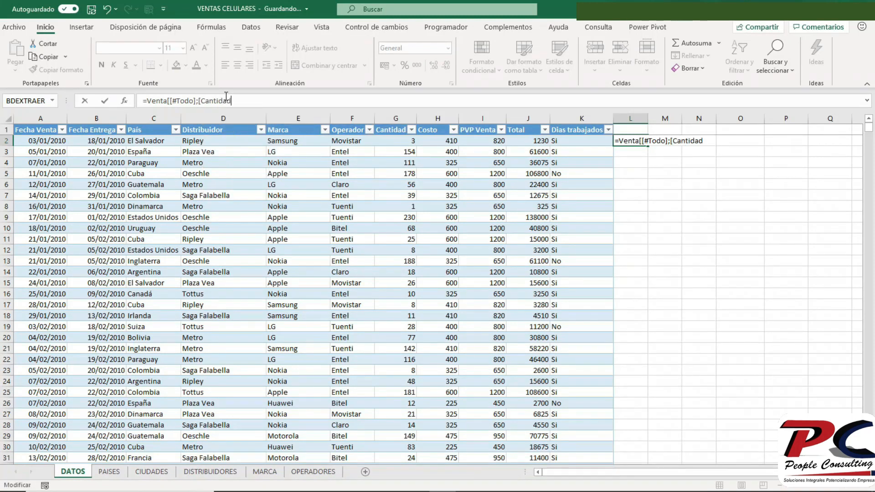
pyautogui.write(']]')
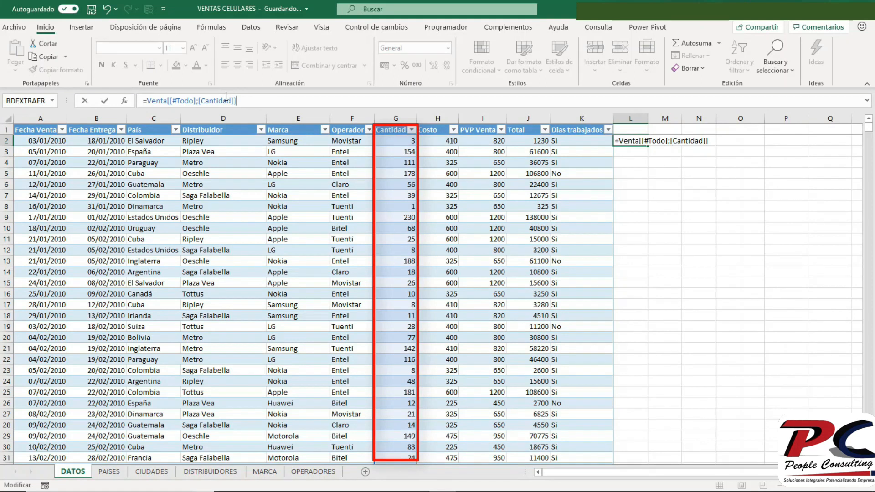
pyautogui.press('Return')
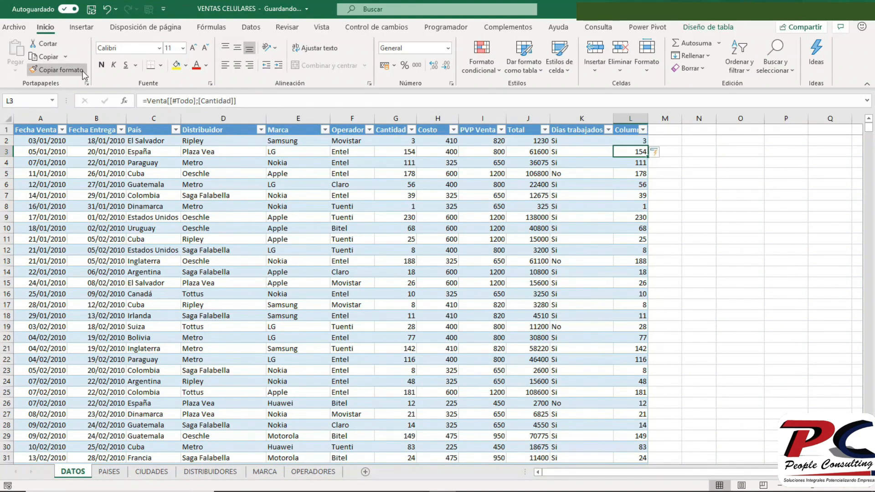
# - Change the formula in cell L3 to =Venta[[#Datos];[Cantidad]]
pyautogui.click(194, 101)
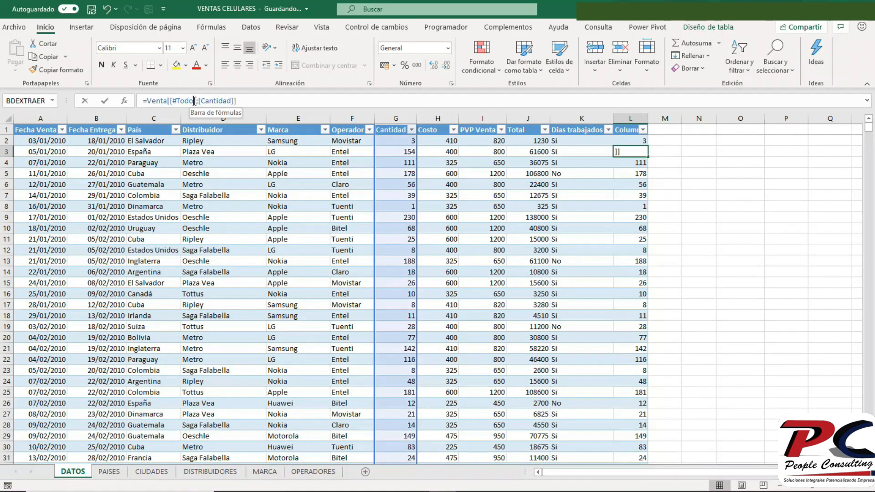
pyautogui.press('BackSpace')
pyautogui.press('BackSpace')
pyautogui.press('BackSpace')
pyautogui.press('BackSpace')
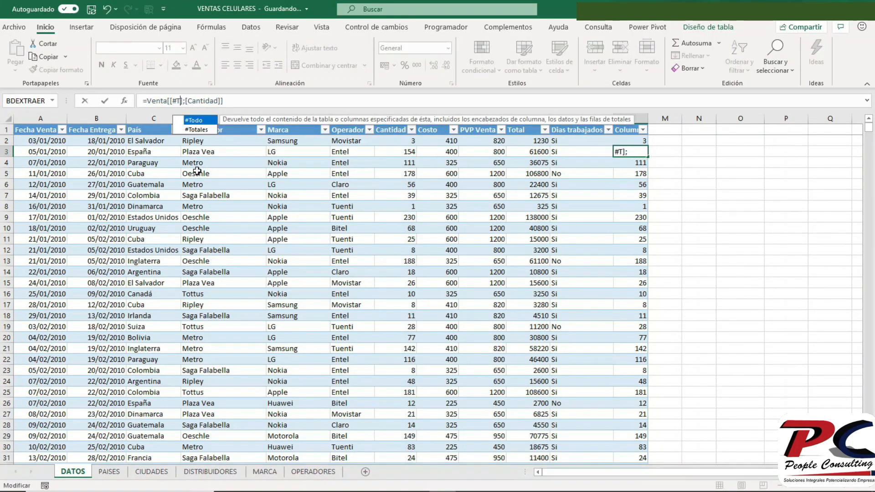
pyautogui.press('Down')
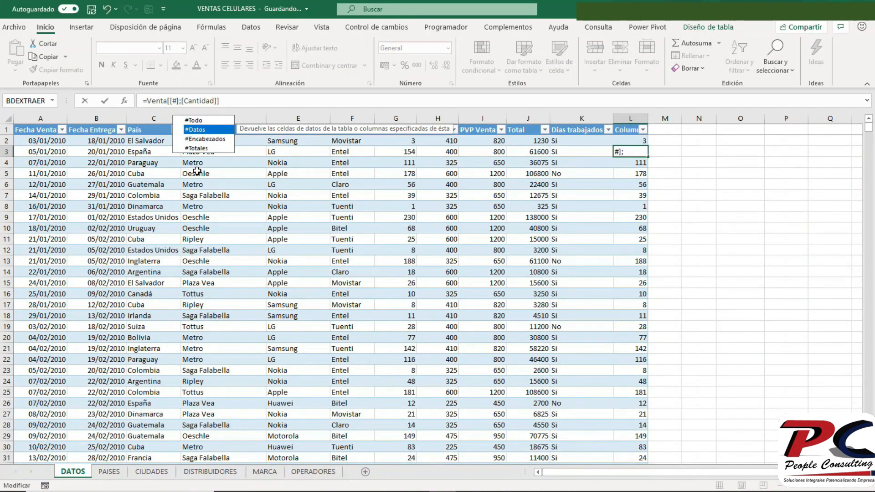
pyautogui.press('Tab')
pyautogui.press('Return')
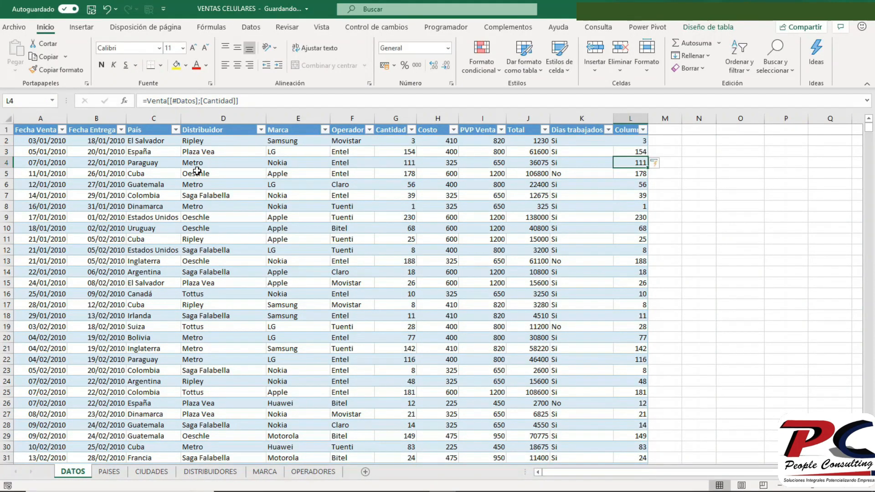
# - Change the formula in cell L4 to =Venta[[#Encabezados];[Cantidad]]
pyautogui.click(196, 100)
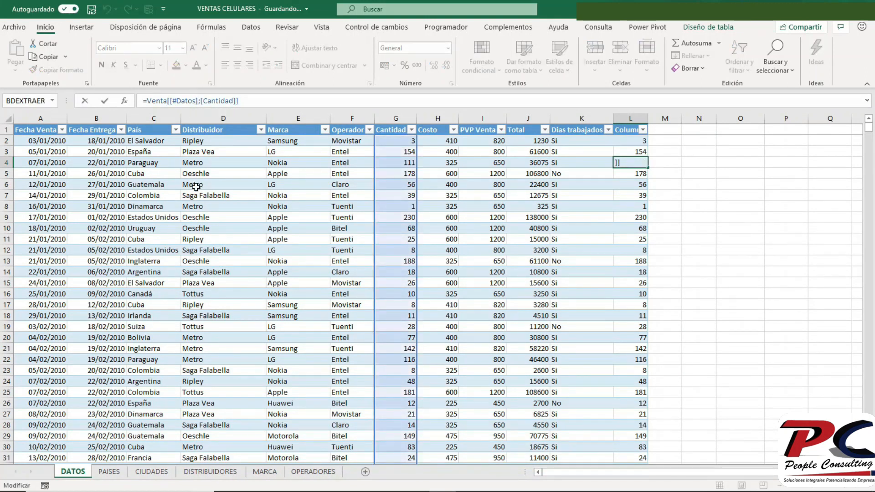
pyautogui.press('BackSpace')
pyautogui.press('BackSpace')
pyautogui.press('BackSpace')
pyautogui.press('BackSpace')
pyautogui.press('BackSpace')
pyautogui.write('En')
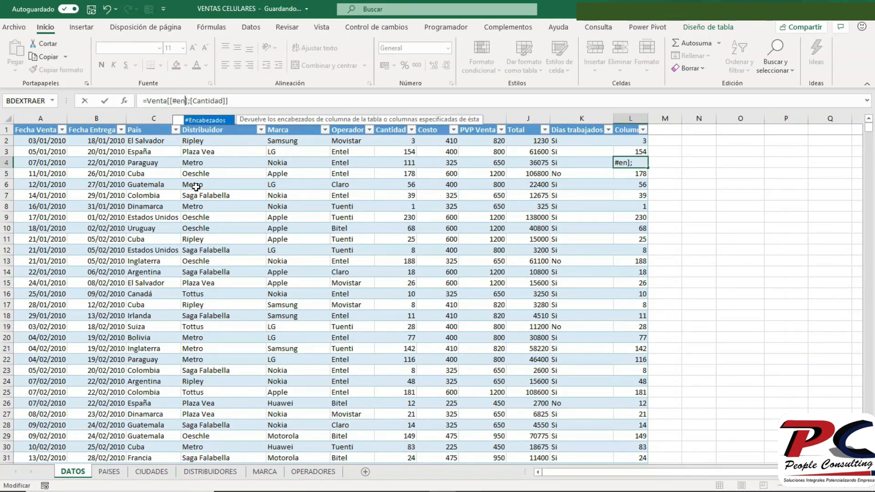
pyautogui.press('Tab')
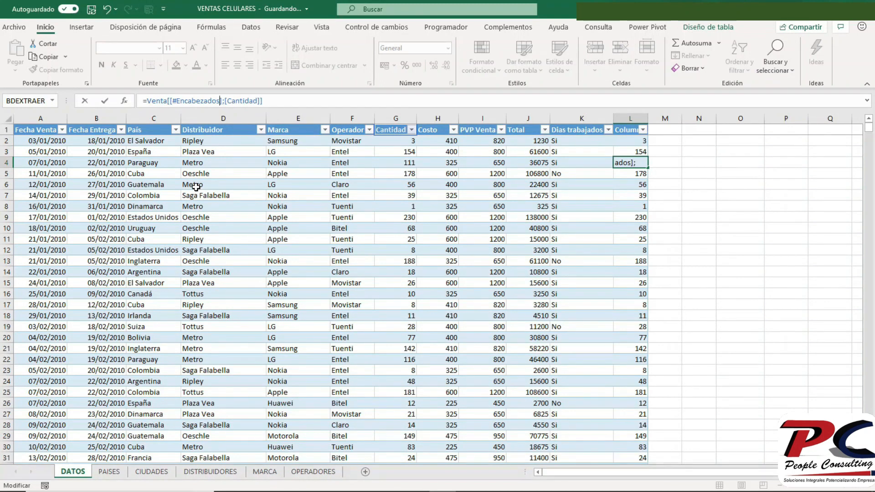
pyautogui.press('Return')
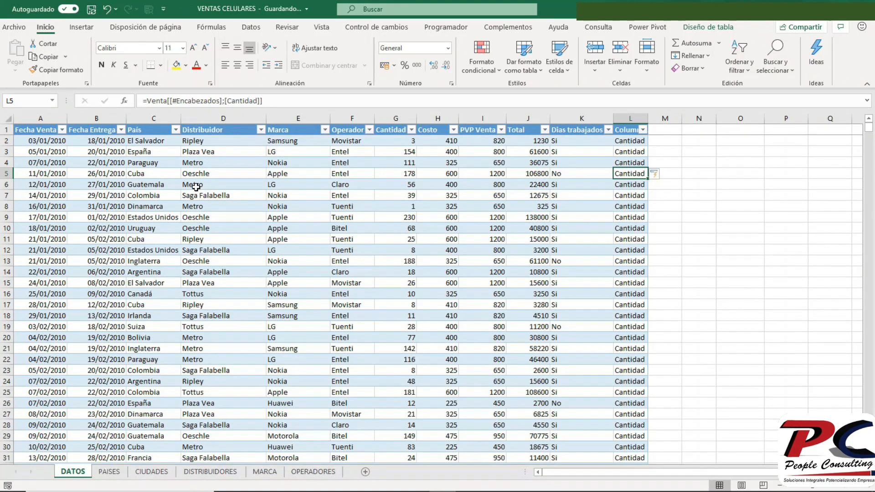
# - Change the formula in cell L5 to =Venta[[#Totales];[Cantidad]]
pyautogui.click(219, 100)
pyautogui.press('BackSpace')
pyautogui.press('BackSpace')
pyautogui.press('BackSpace')
pyautogui.press('BackSpace')
pyautogui.press('BackSpace')
pyautogui.press('BackSpace')
pyautogui.press('BackSpace')
pyautogui.press('BackSpace')
pyautogui.press('BackSpace')
pyautogui.press('BackSpace')
pyautogui.press('BackSpace')
pyautogui.press('BackSpace')
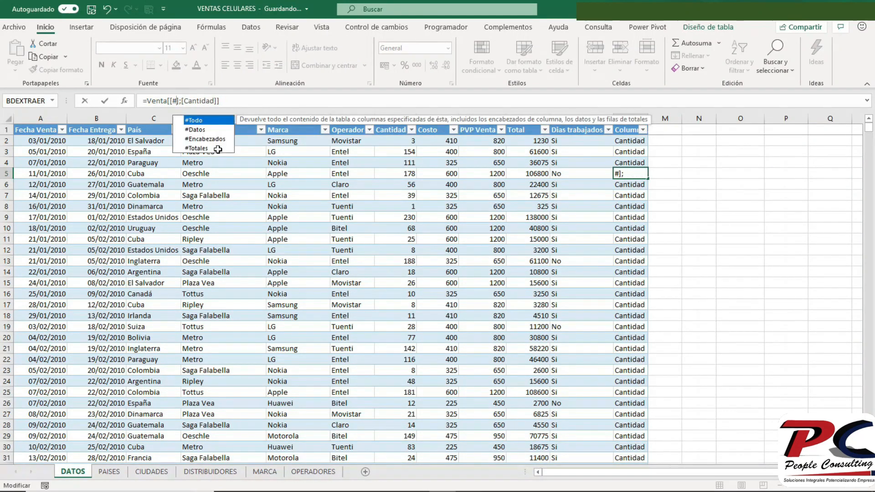
pyautogui.press('Down')
pyautogui.press('Down')
pyautogui.press('Down')
pyautogui.press('Tab')
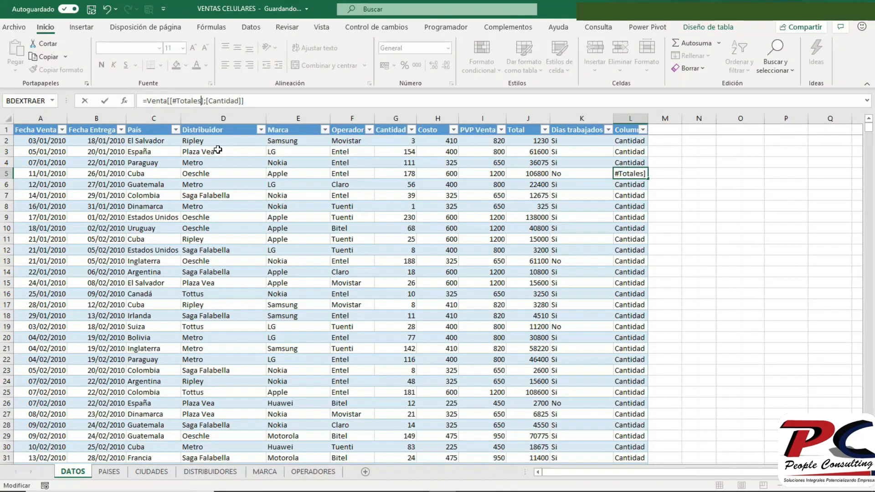
pyautogui.press('Return')
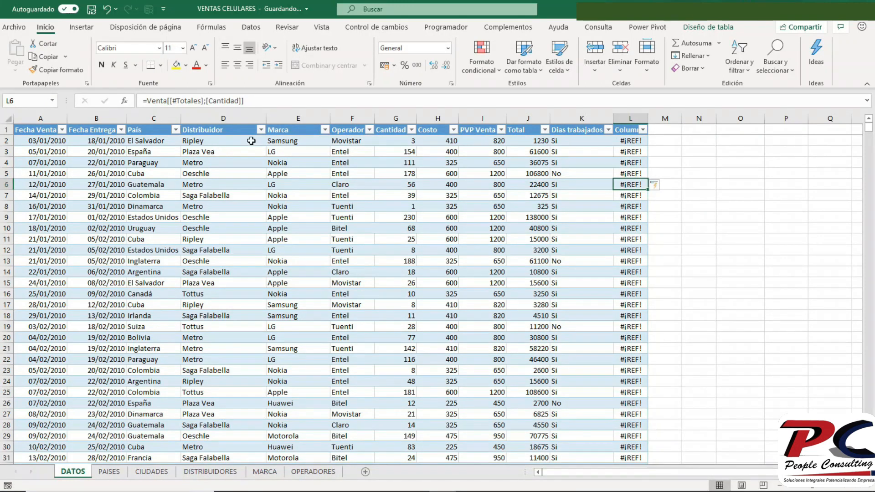
# - Examine the Cantidad total in cell G1501 at the end of the table
pyautogui.click(369, 270)
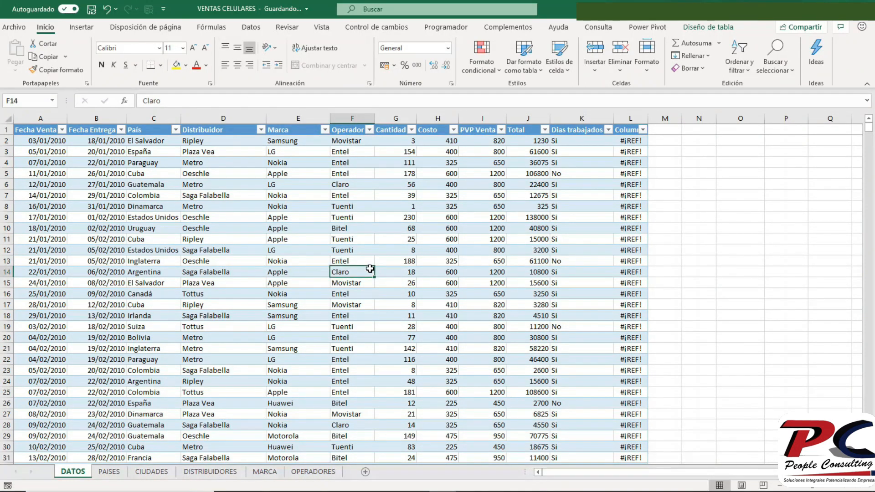
pyautogui.hotkey('ctrl', 'Down')
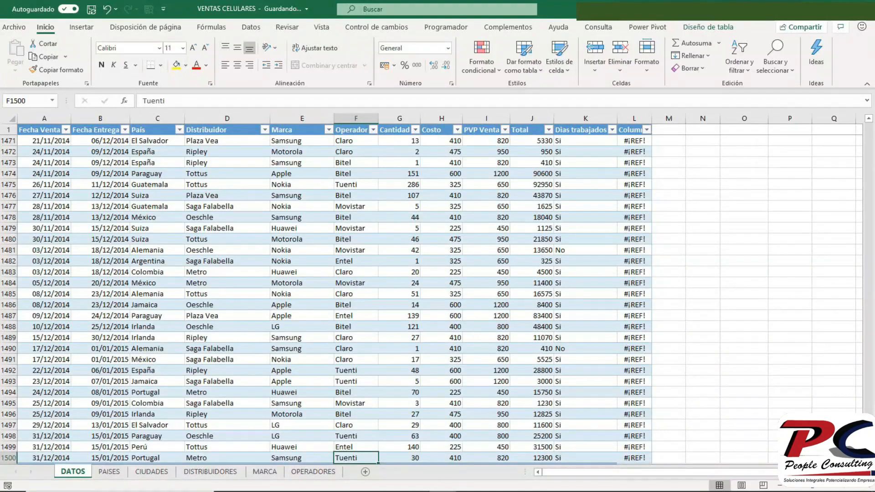
pyautogui.scroll(-2, 475, 392)
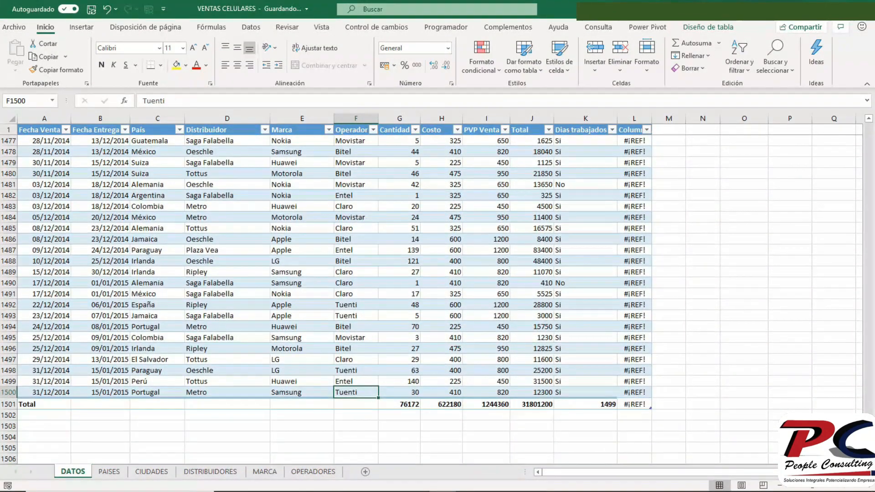
pyautogui.click(399, 405)
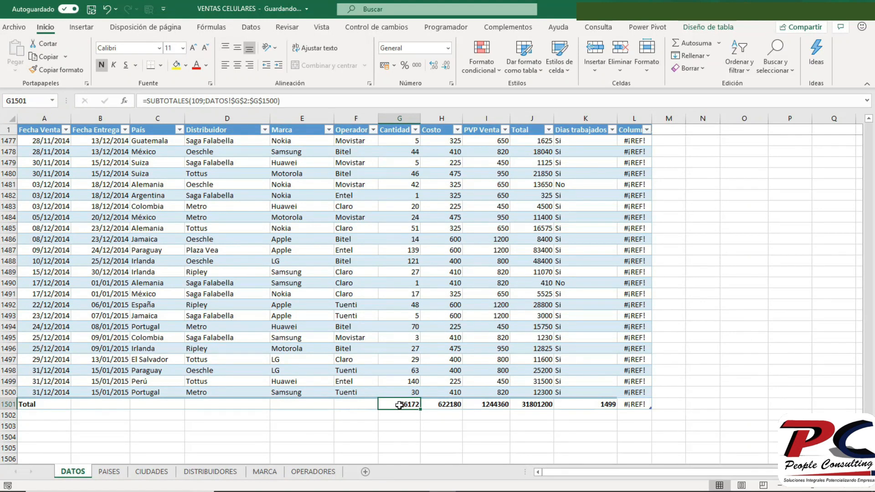
# - Try to re-enter the formula in cell L2 as =Venta[[#Totales];Cantidad]]
pyautogui.hotkey('ctrl', 'Home')
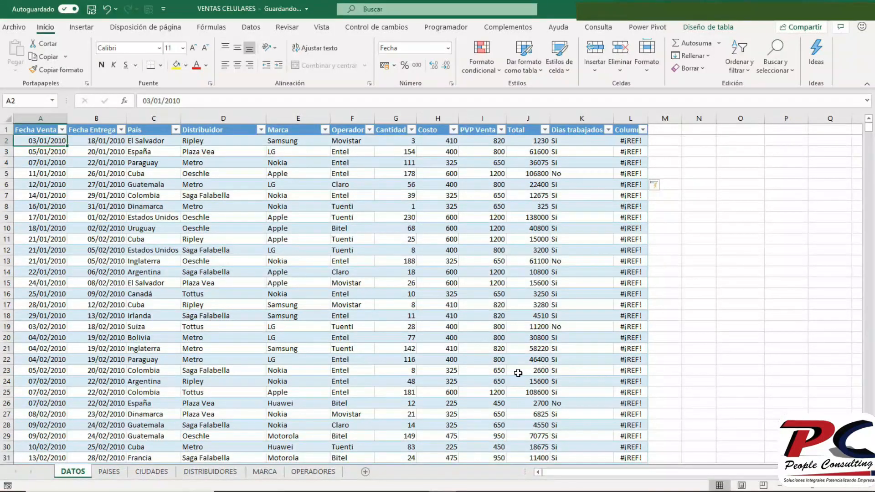
pyautogui.click(628, 140)
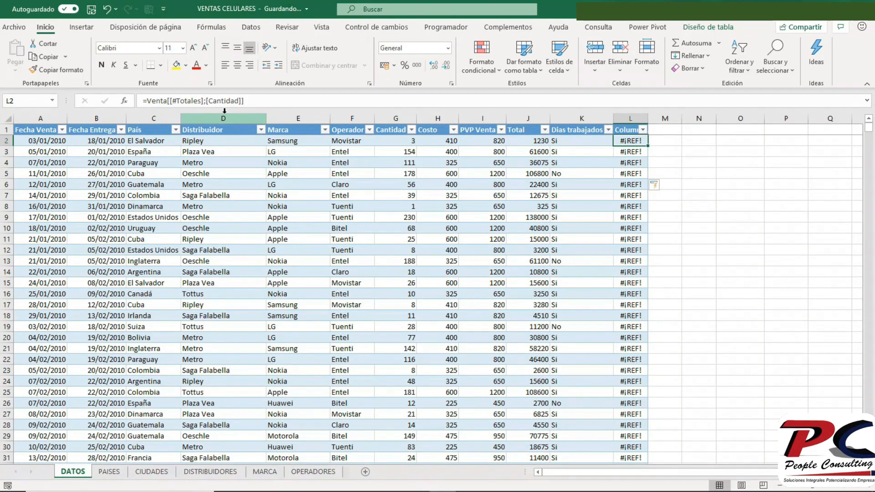
pyautogui.click(259, 100)
pyautogui.press('BackSpace')
pyautogui.press('BackSpace')
pyautogui.press('BackSpace')
pyautogui.press('BackSpace')
pyautogui.press('BackSpace')
pyautogui.press('BackSpace')
pyautogui.press('BackSpace')
pyautogui.press('BackSpace')
pyautogui.press('BackSpace')
pyautogui.press('BackSpace')
pyautogui.press('BackSpace')
pyautogui.press('BackSpace')
pyautogui.write(';Cantidad')
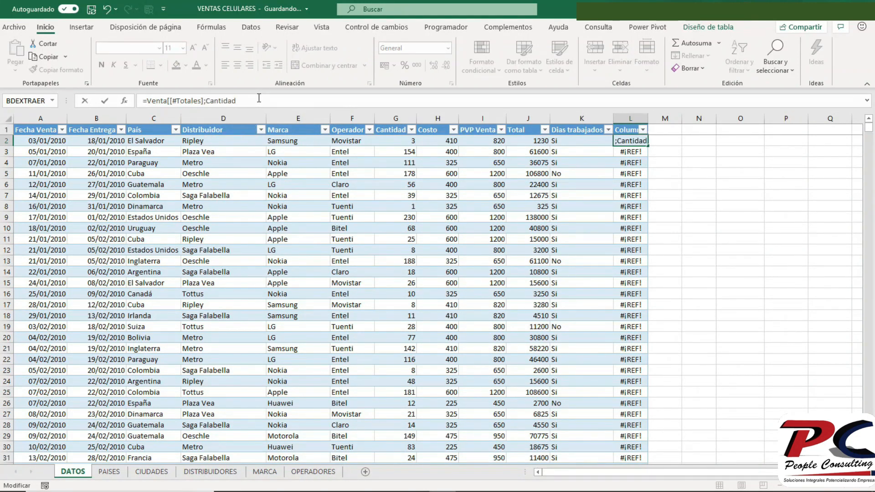
pyautogui.write(']')
pyautogui.press('Return')
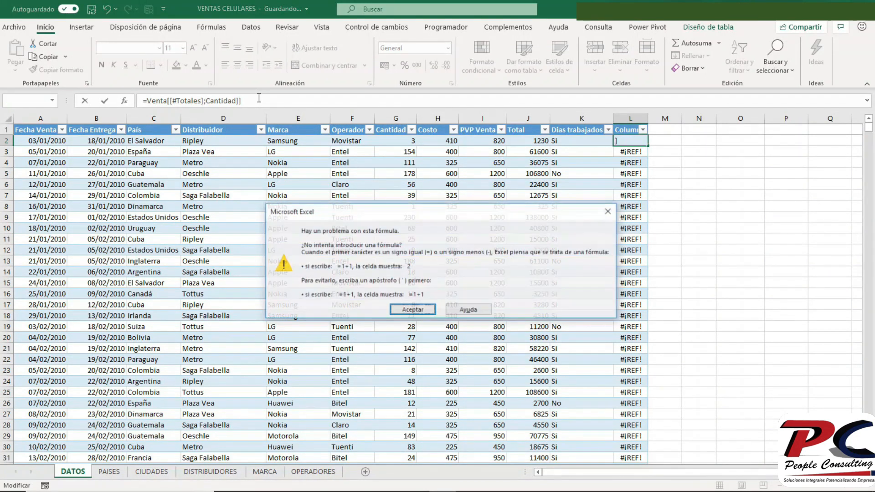
pyautogui.press('Return')
# - Add the missing opening bracket so the formula in L2 reads =Venta[[#Totales];[Cantidad]]
pyautogui.click(259, 98)
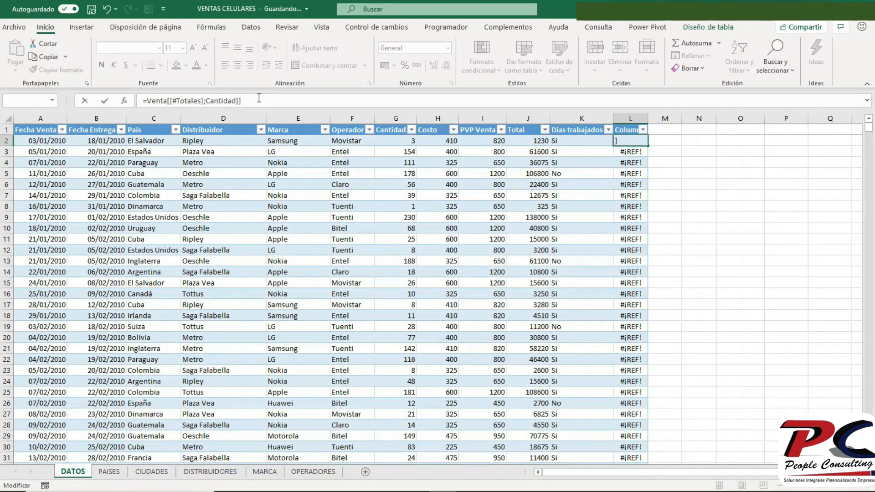
pyautogui.click(206, 101)
pyautogui.write('[')
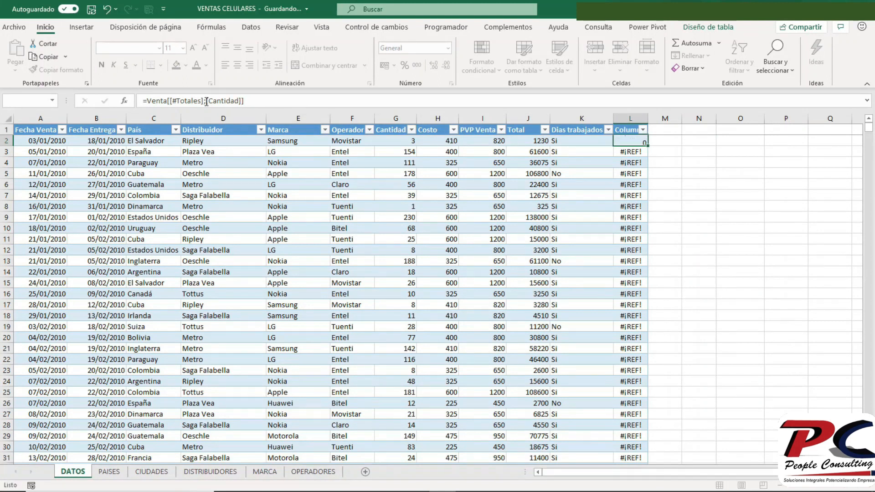
pyautogui.press('Return')
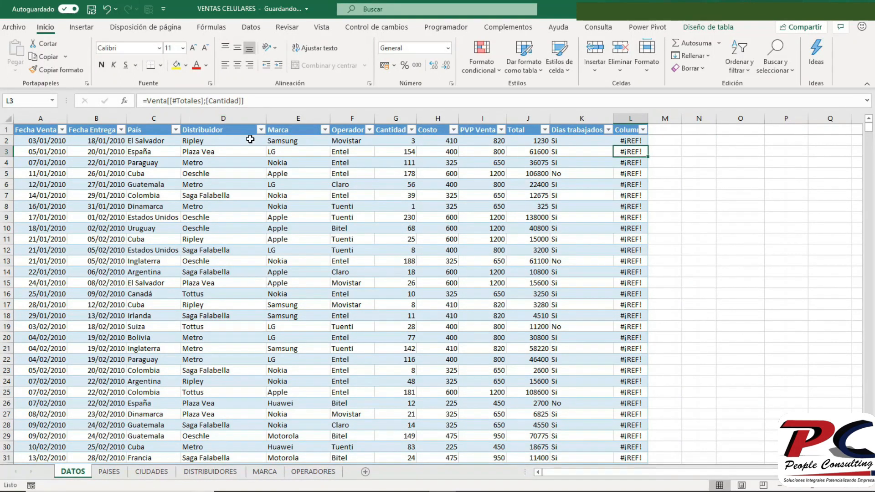
# - Check the Cantidad total in cell G1501 and turn on the totals row of the Venta table
pyautogui.click(301, 203)
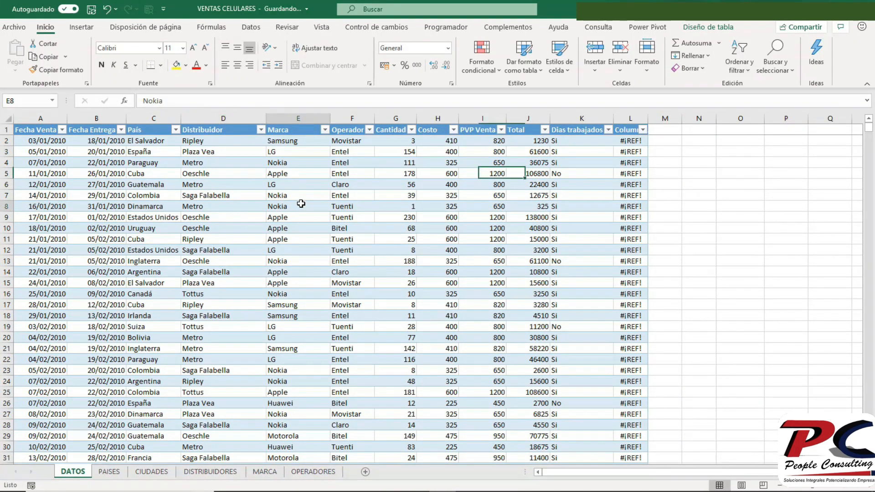
pyautogui.hotkey('ctrl', 'Down')
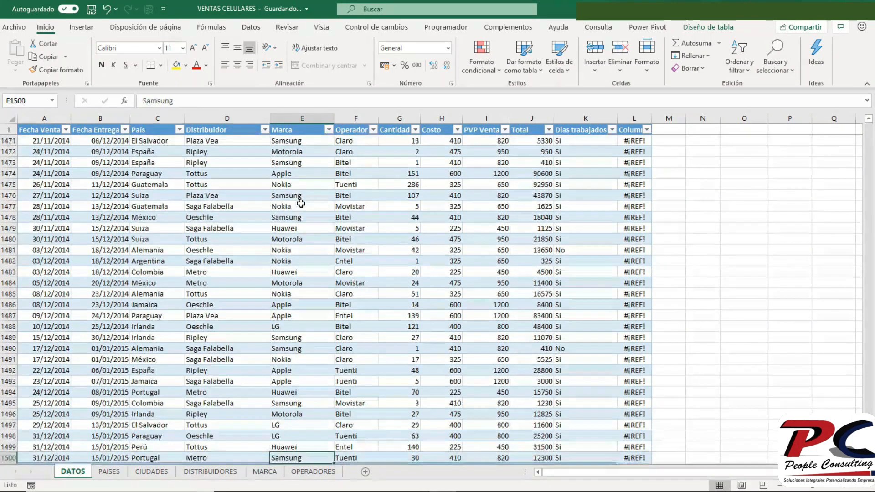
pyautogui.scroll(-2, 533, 412)
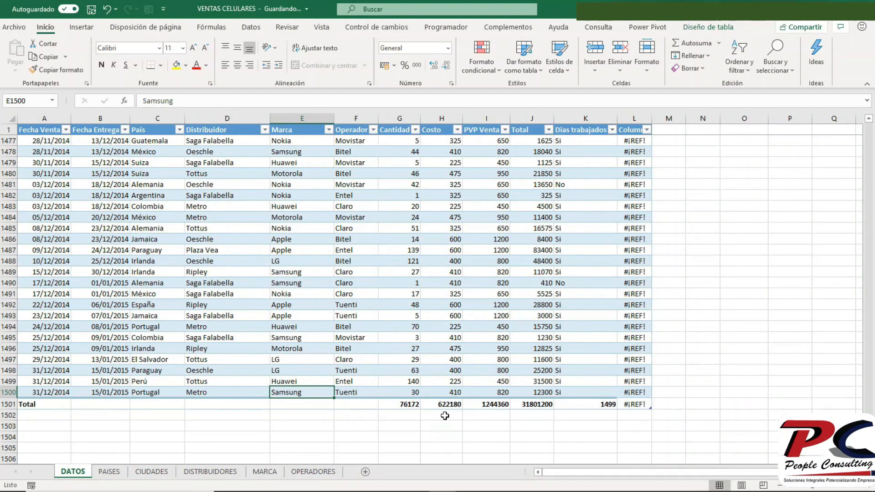
pyautogui.click(410, 403)
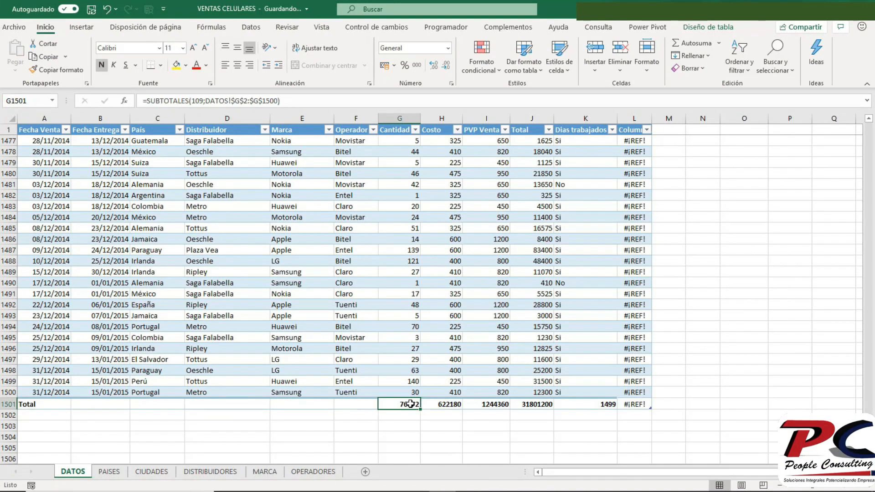
pyautogui.click(709, 28)
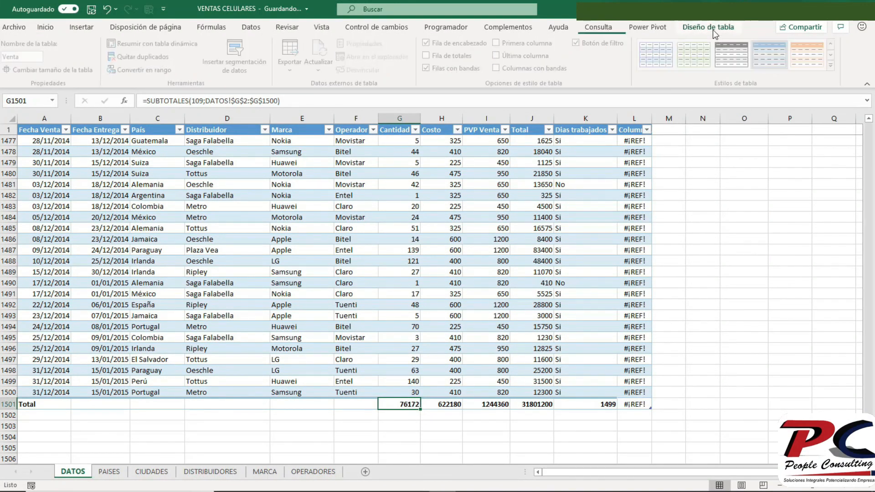
pyautogui.click(429, 56)
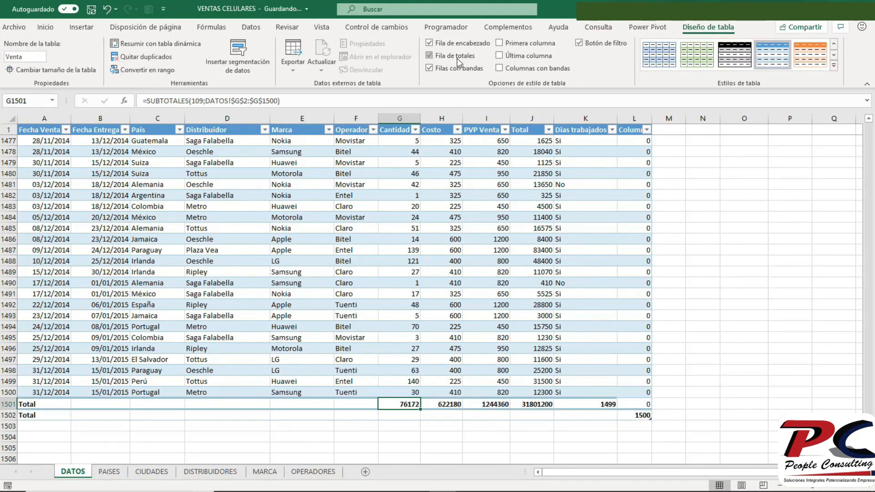
# - Clear the Dias trabajados header in cell K1
pyautogui.click(503, 248)
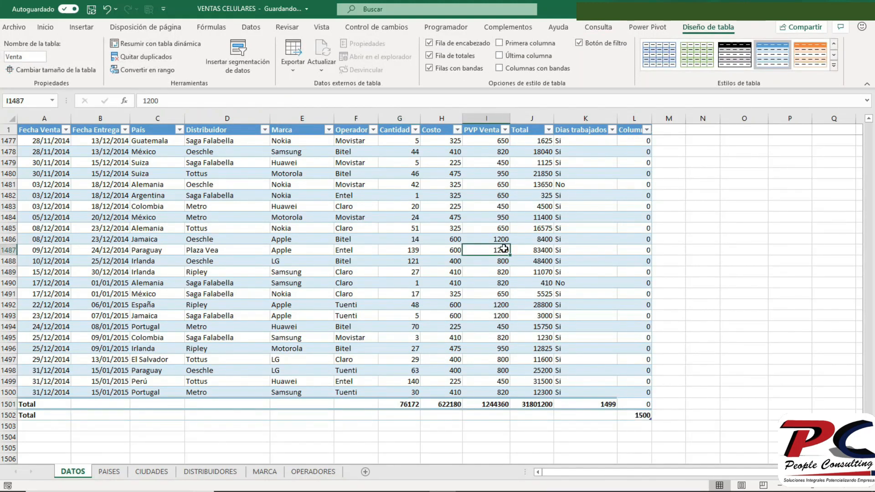
pyautogui.hotkey('ctrl', 'Up')
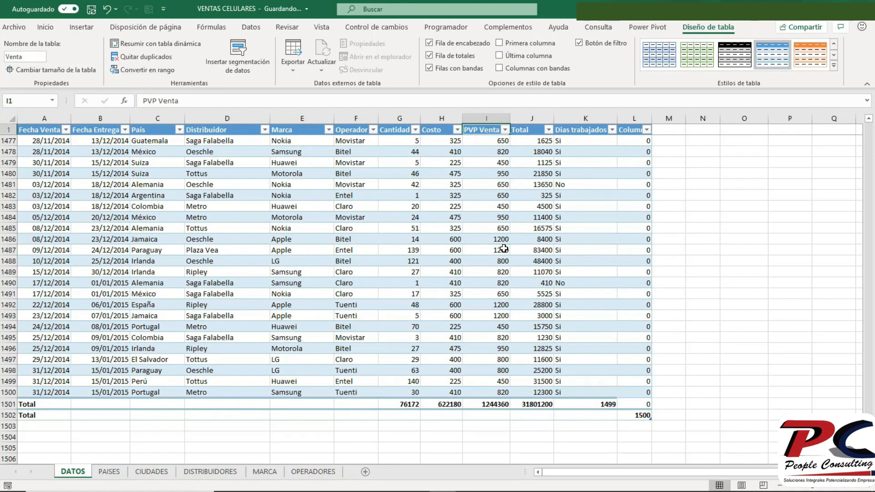
pyautogui.press('Right')
pyautogui.press('Right')
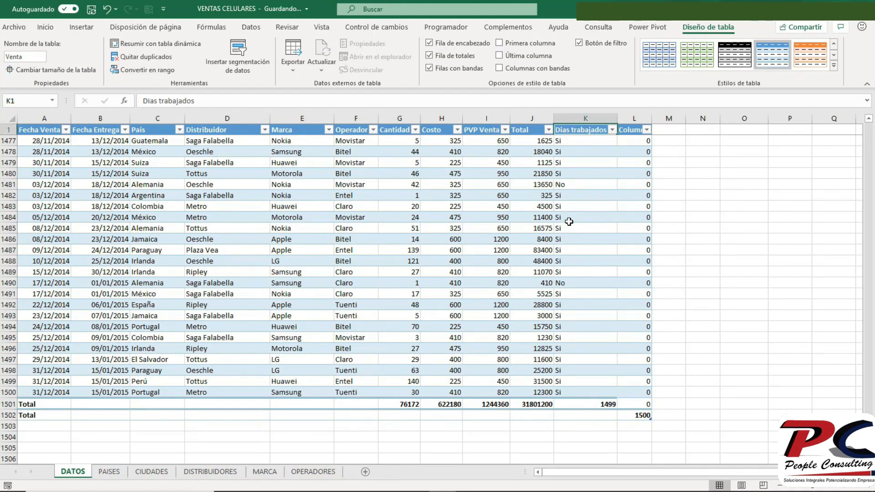
pyautogui.press('Delete')
# - Re-enter the formula =Venta[[#Totales];[Cantidad]] in cell L2, completing the column name Cantidad from the suggestion
pyautogui.hotkey('ctrl', 'Home')
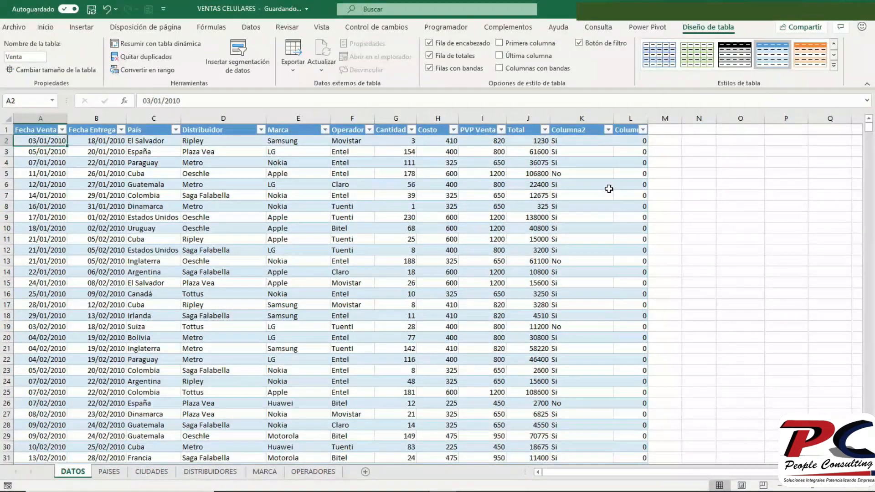
pyautogui.click(628, 141)
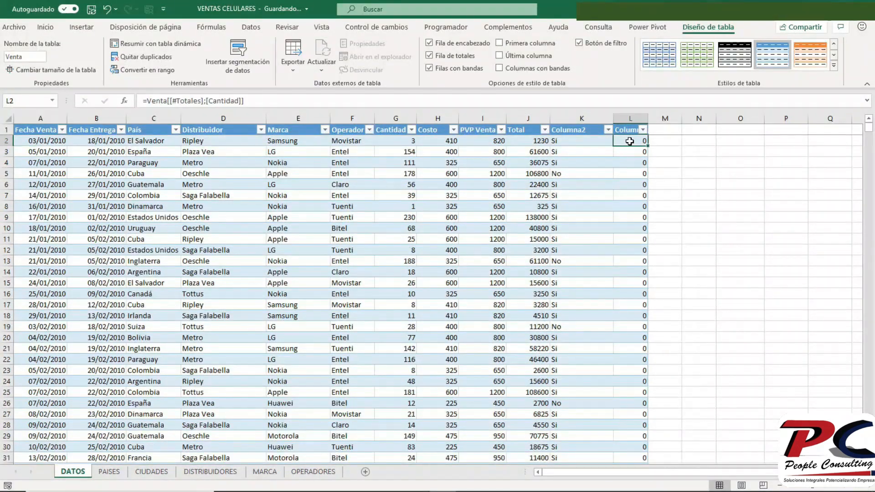
pyautogui.click(264, 100)
pyautogui.press('BackSpace')
pyautogui.press('BackSpace')
pyautogui.press('BackSpace')
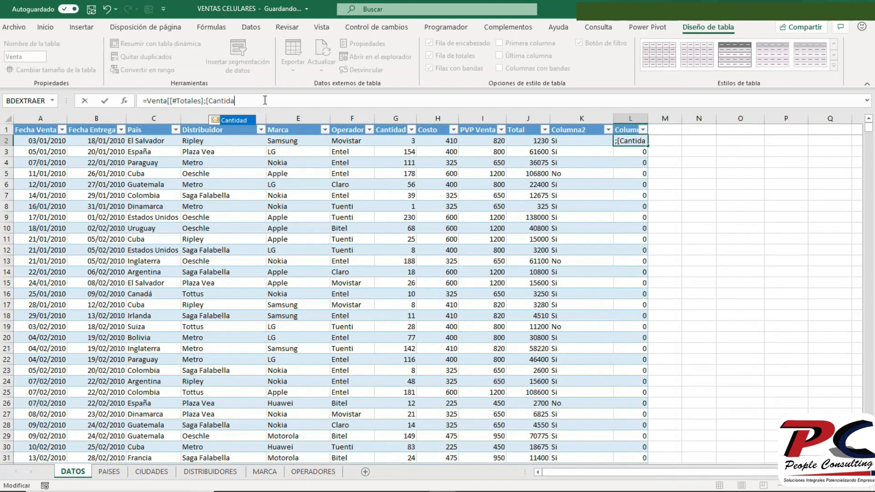
pyautogui.press('Tab')
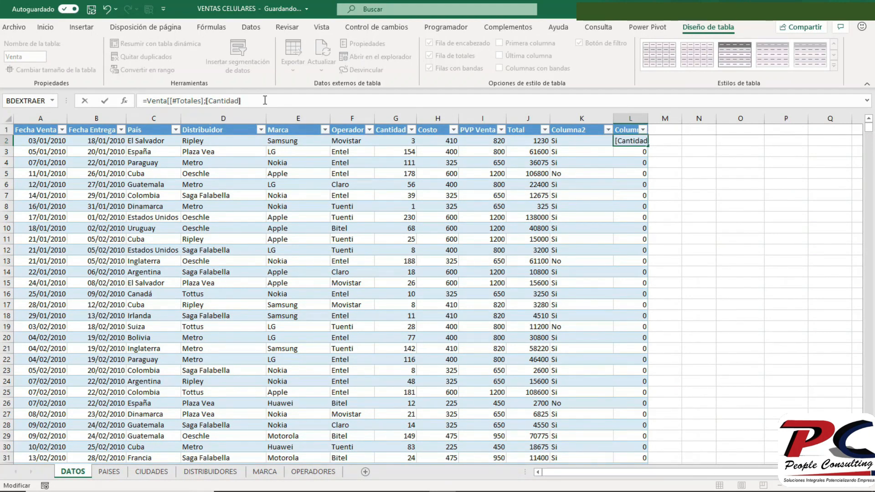
pyautogui.write(']')
pyautogui.press('Return')
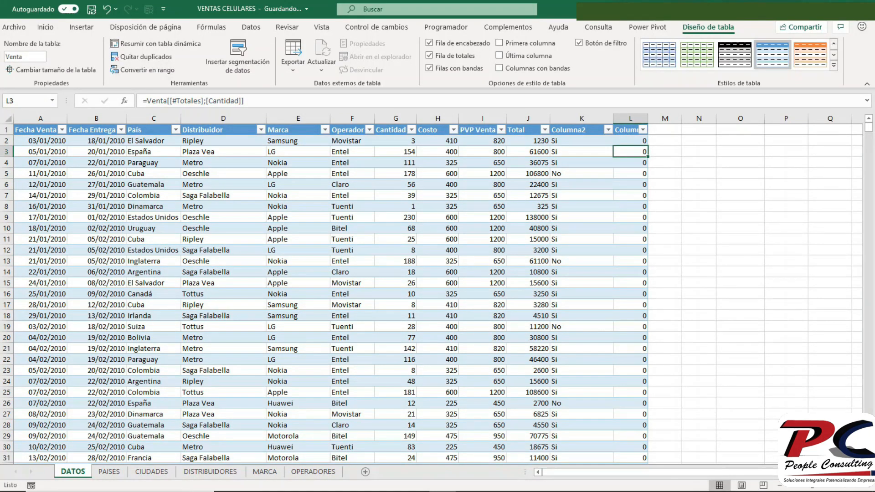
# - Turn off the totals row of the Venta table and delete the old Total row 1501
pyautogui.moveTo(871, 134); pyautogui.dragTo(870, 364)
pyautogui.click(544, 359)
pyautogui.hotkey('ctrl', 'Down')
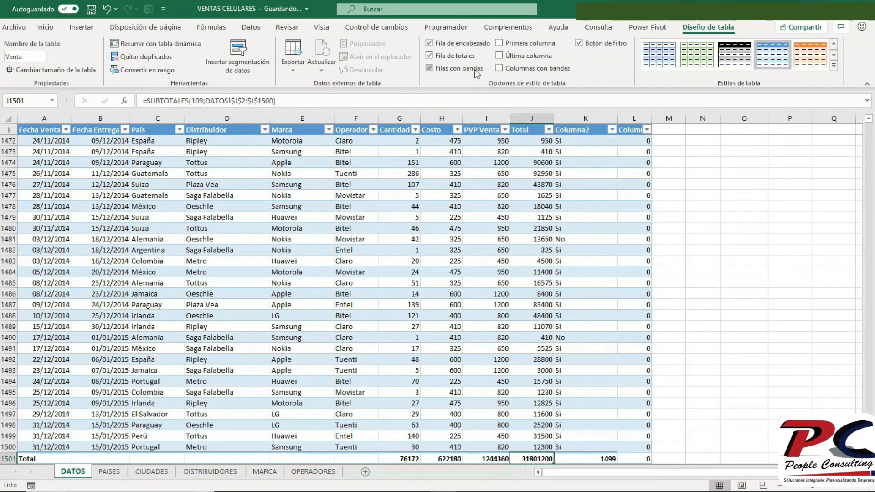
pyautogui.click(461, 53)
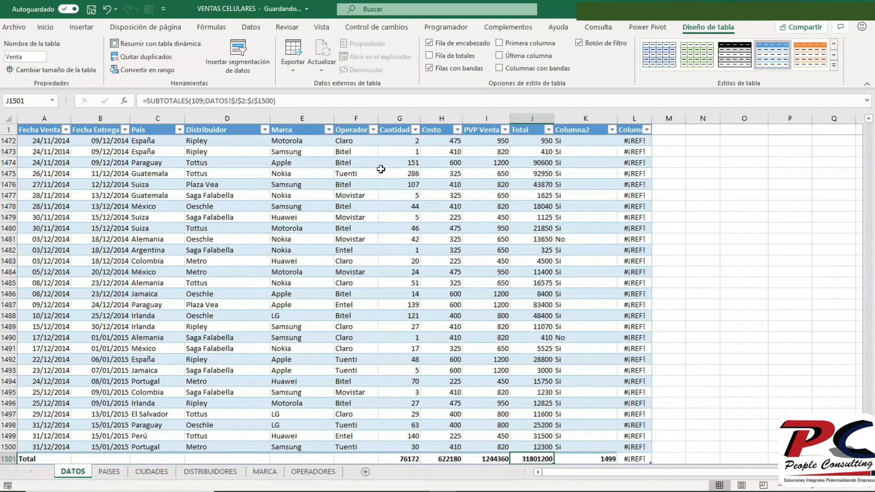
pyautogui.click(9, 458)
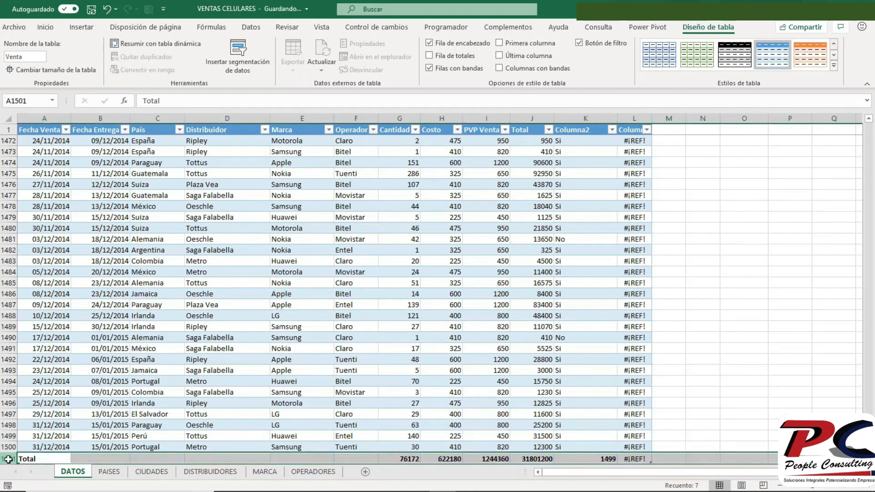
pyautogui.rightClick(10, 459)
pyautogui.click(42, 372)
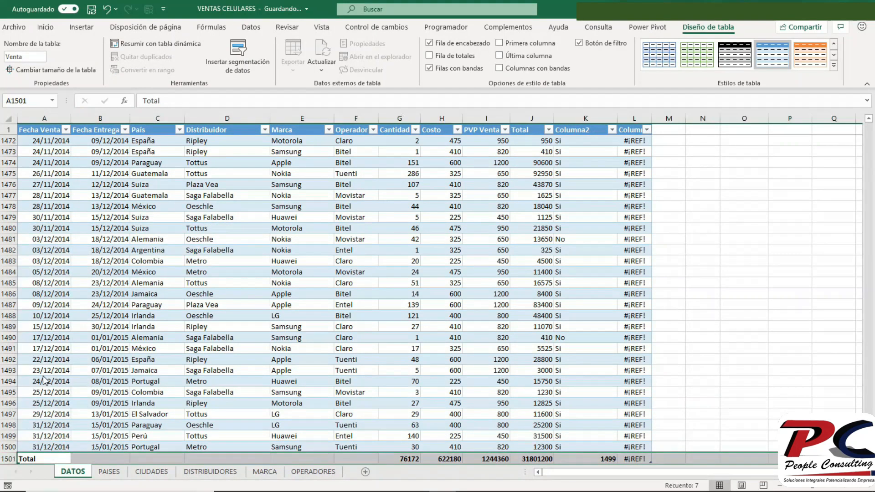
# - Turn on the Venta table's totals row and set the Cantidad total in cell G1501 to Suma
pyautogui.click(397, 448)
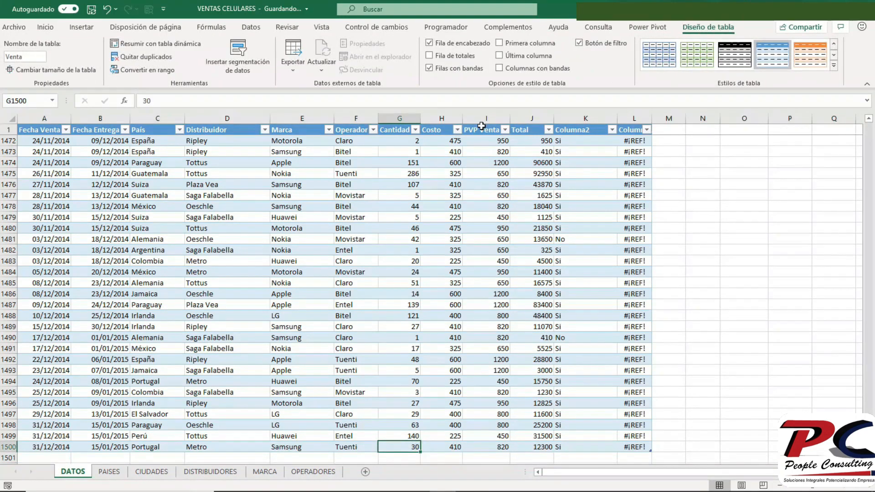
pyautogui.click(458, 57)
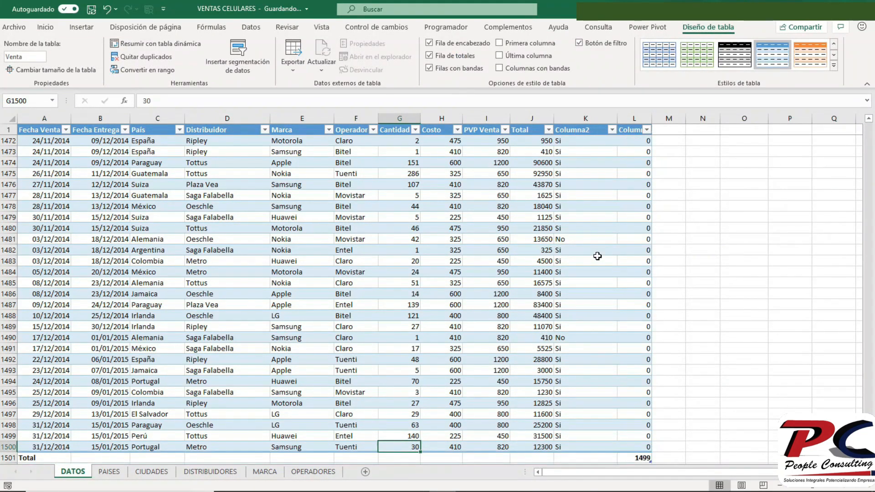
pyautogui.click(410, 458)
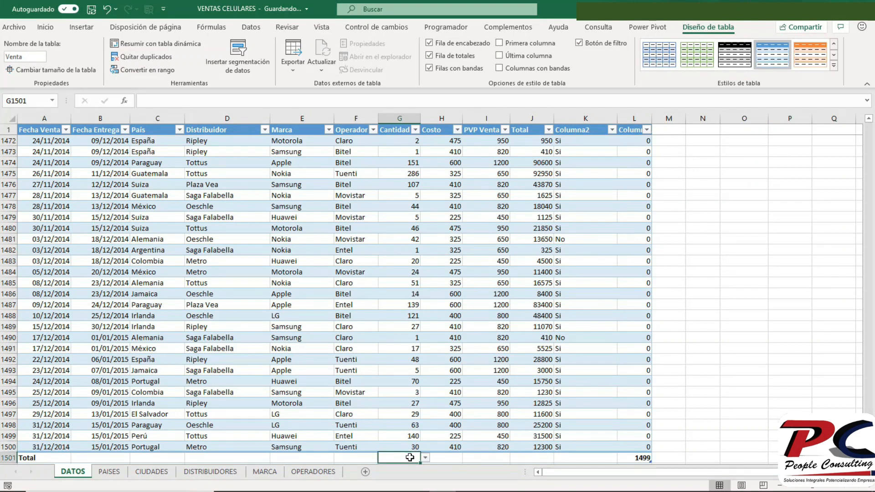
pyautogui.click(427, 459)
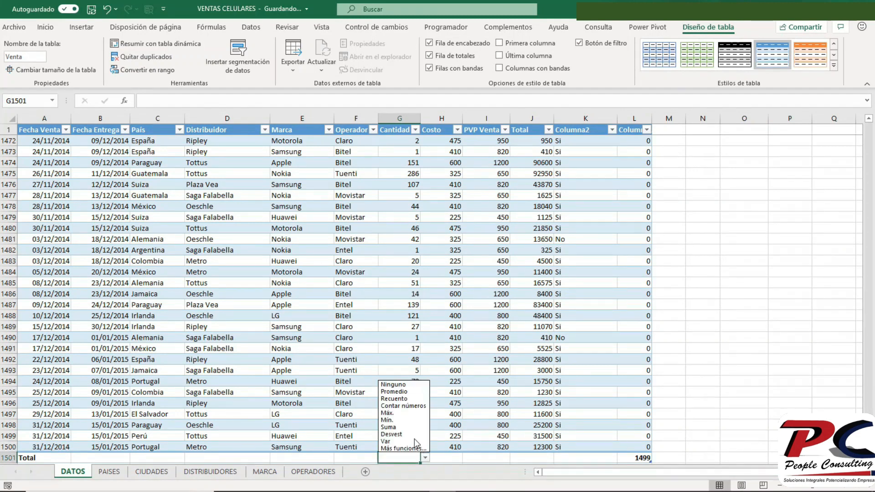
pyautogui.click(409, 424)
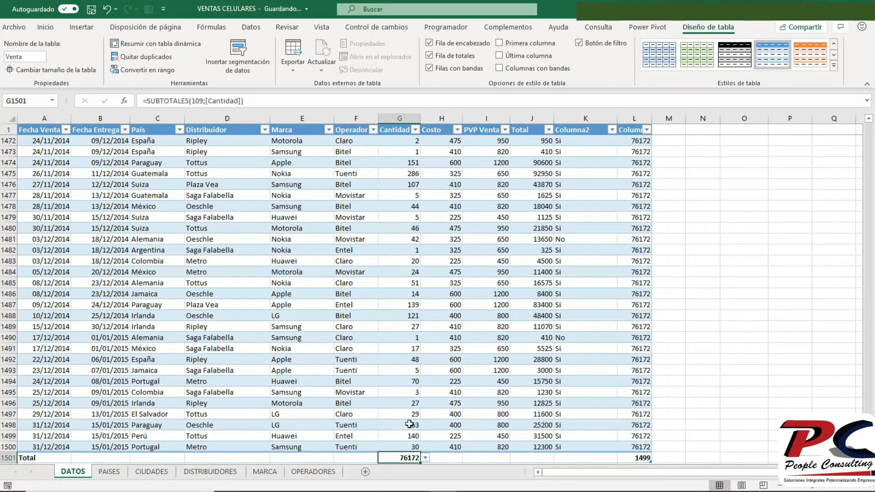
pyautogui.click(642, 270)
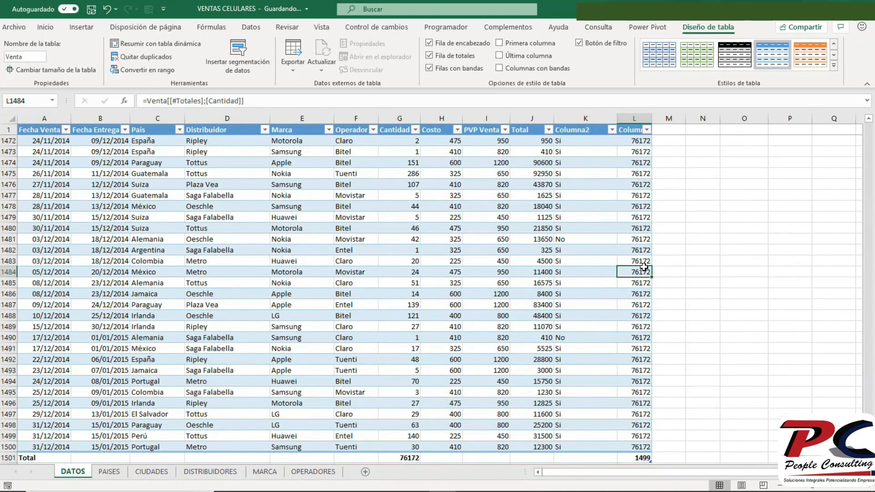
pyautogui.hotkey('ctrl', 'Home')
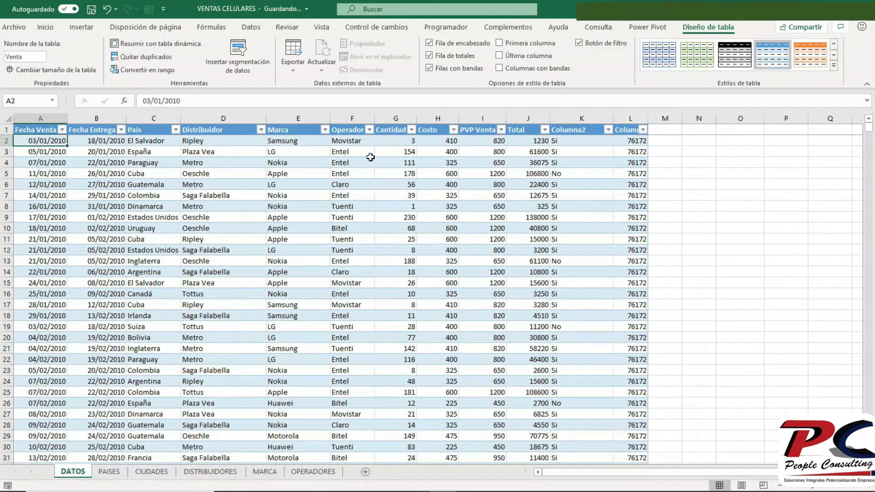
pyautogui.click(631, 140)
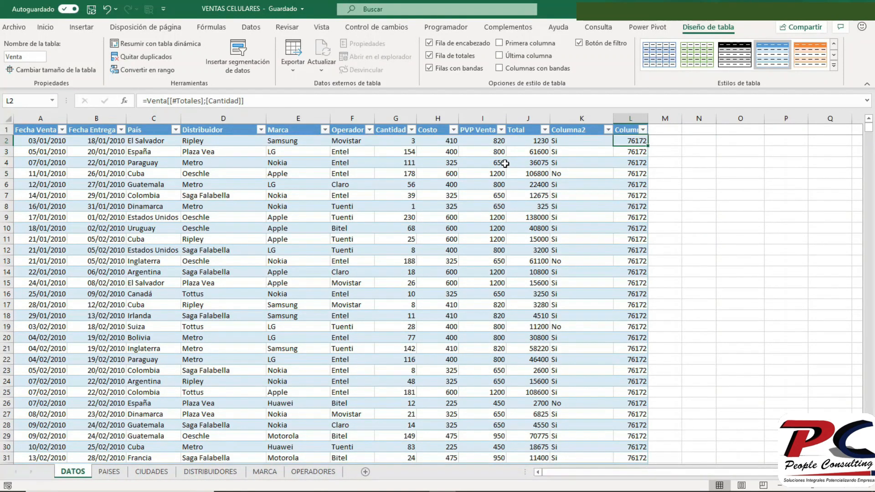
pyautogui.click(257, 99)
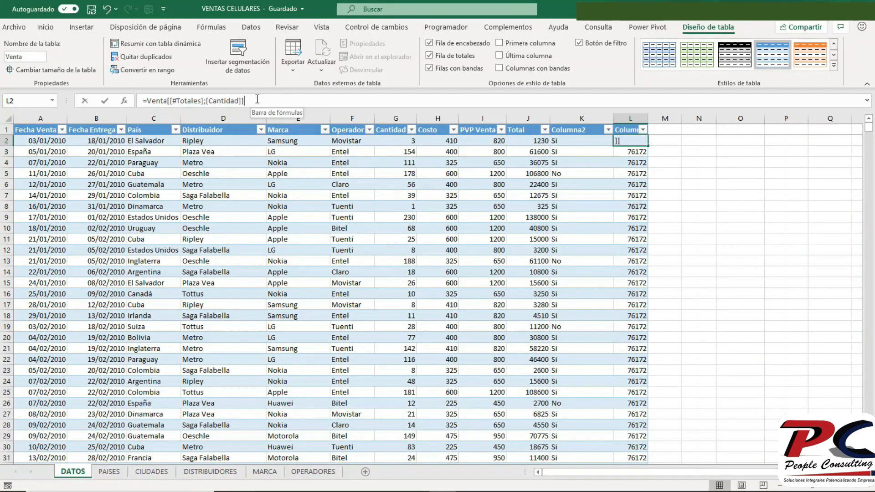
pyautogui.press('BackSpace')
pyautogui.press('BackSpace')
pyautogui.press('BackSpace')
pyautogui.press('BackSpace')
pyautogui.press('BackSpace')
pyautogui.press('BackSpace')
pyautogui.press('BackSpace')
pyautogui.press('BackSpace')
pyautogui.press('BackSpace')
pyautogui.press('BackSpace')
pyautogui.press('BackSpace')
pyautogui.press('BackSpace')
pyautogui.press('BackSpace')
pyautogui.press('BackSpace')
pyautogui.press('BackSpace')
pyautogui.press('BackSpace')
pyautogui.press('BackSpace')
pyautogui.press('BackSpace')
pyautogui.press('BackSpace')
pyautogui.press('BackSpace')
pyautogui.press('BackSpace')
pyautogui.press('BackSpace')
pyautogui.press('BackSpace')
pyautogui.press('BackSpace')
pyautogui.press('BackSpace')
pyautogui.press('BackSpace')
pyautogui.press('BackSpace')
pyautogui.press('BackSpace')
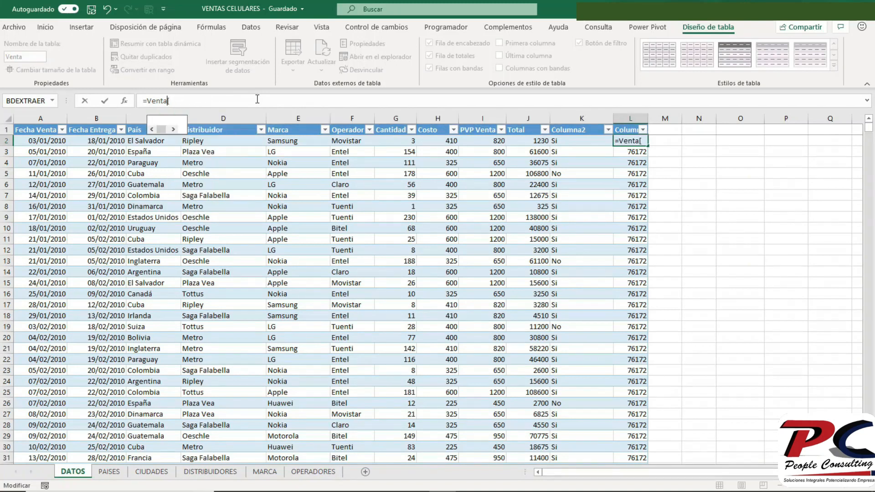
pyautogui.write('[')
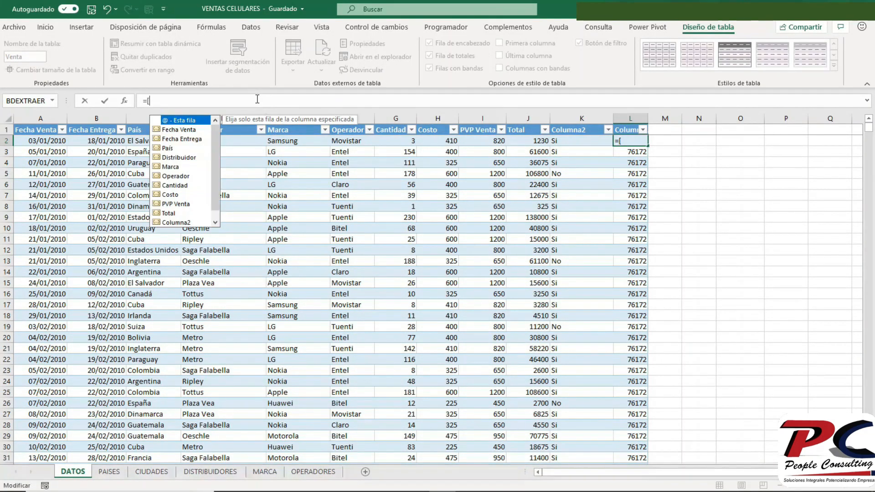
pyautogui.write('@')
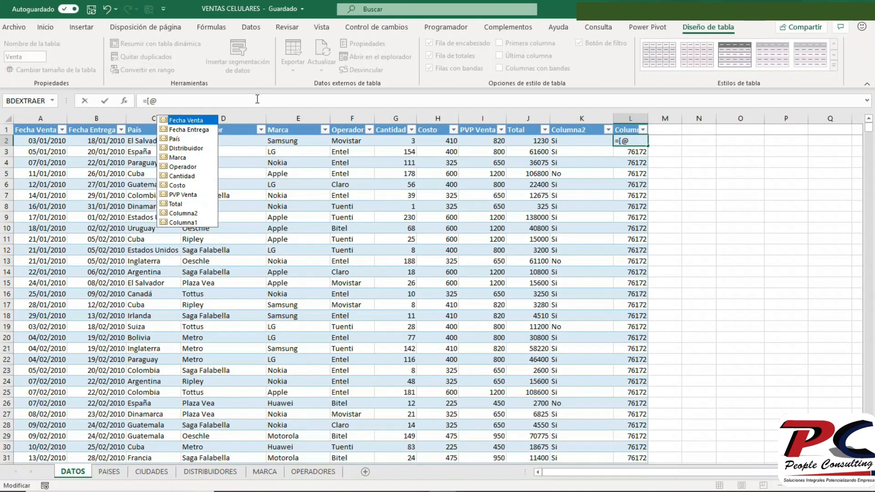
pyautogui.write('c')
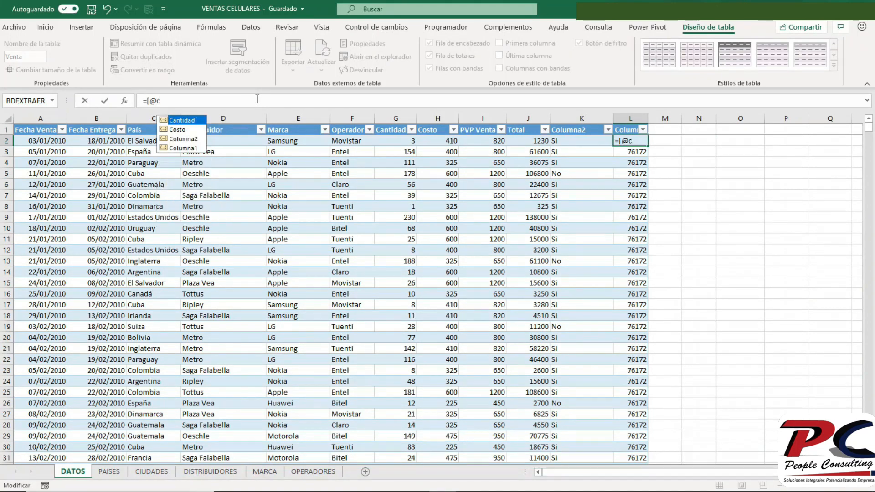
pyautogui.press('Tab')
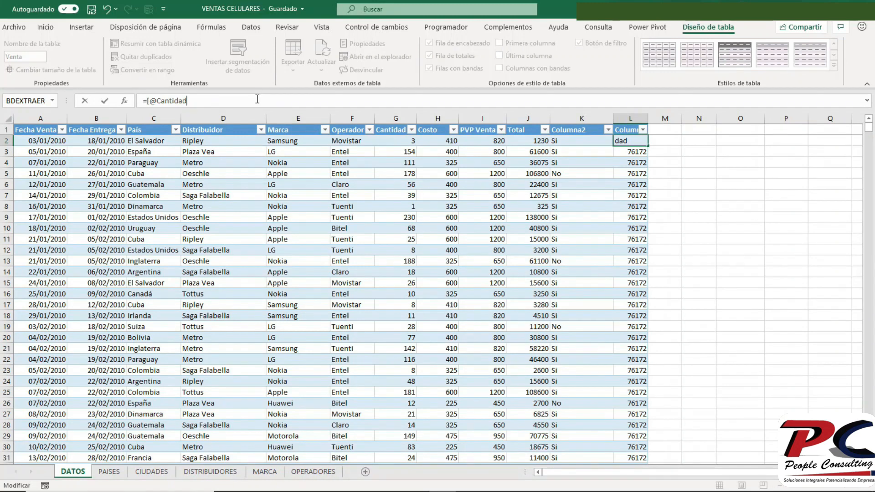
pyautogui.write(']*15%')
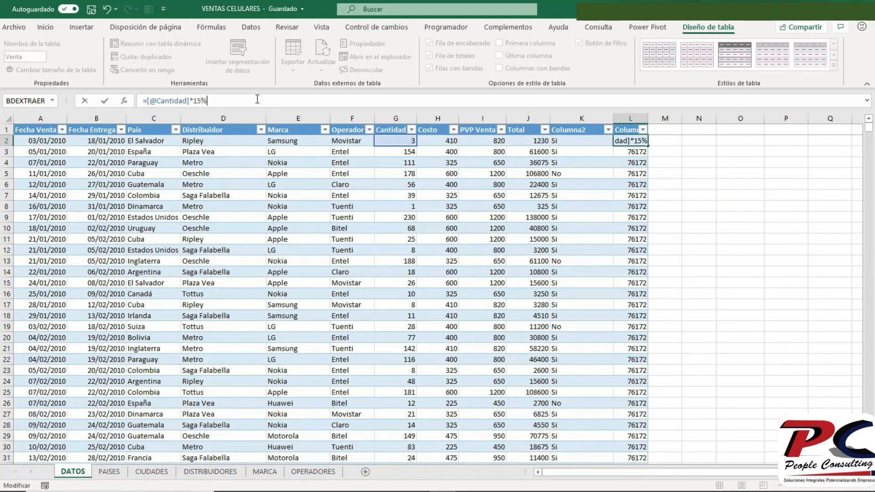
pyautogui.press('Return')
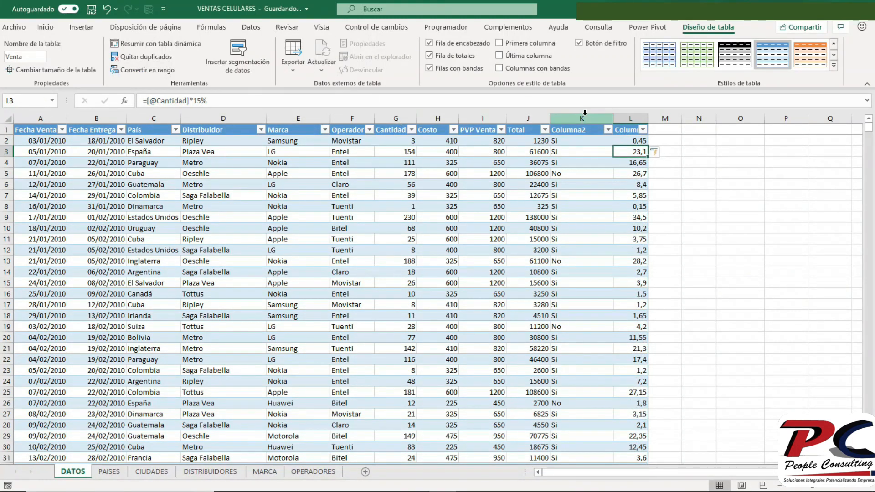
# - Insert a new table column before Columna2 and set its header in K1 to Comison
pyautogui.click(585, 114)
pyautogui.rightClick(585, 119)
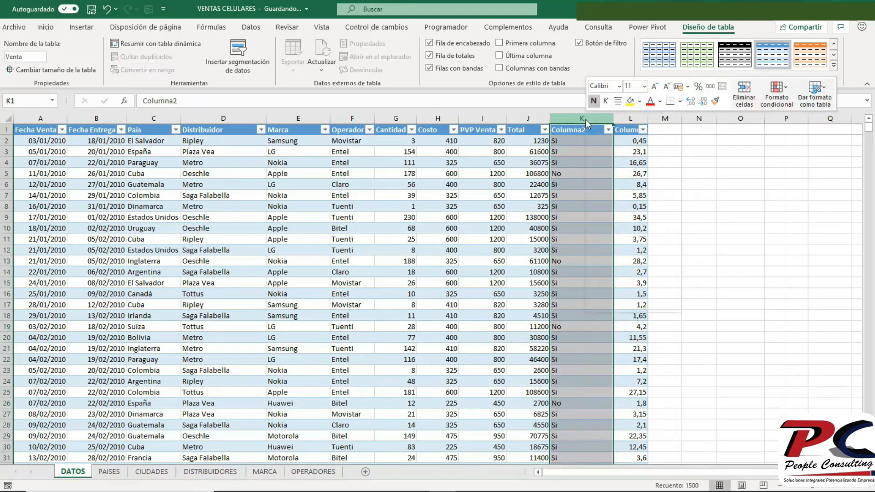
pyautogui.click(616, 210)
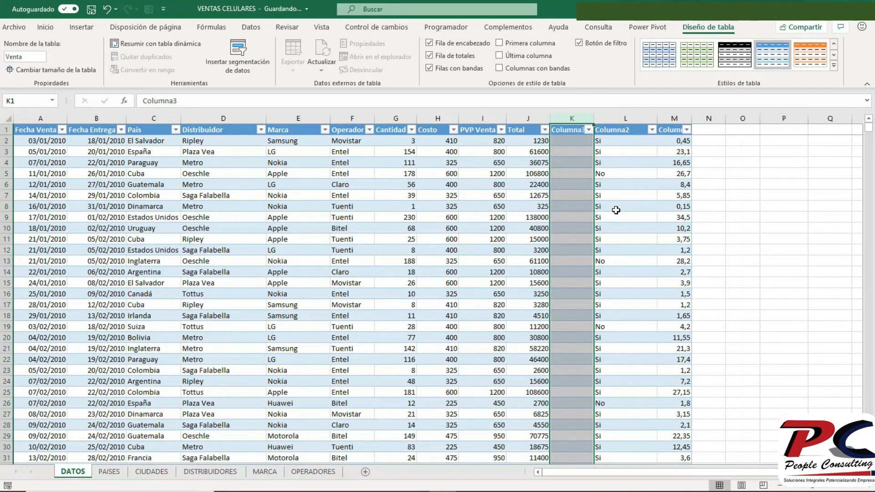
pyautogui.doubleClick(366, 103)
pyautogui.write('Comison')
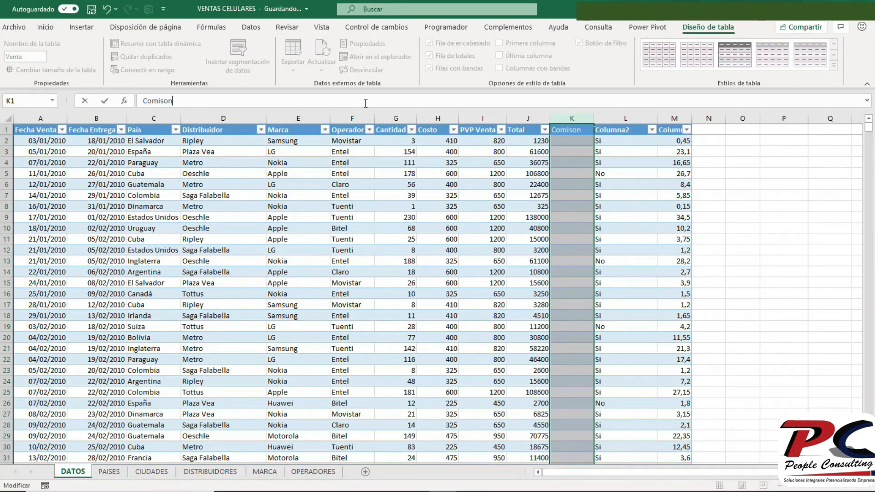
# - Enter 15% in cell K2 and fill it down the whole Comison column
pyautogui.click(571, 142)
pyautogui.write('15%')
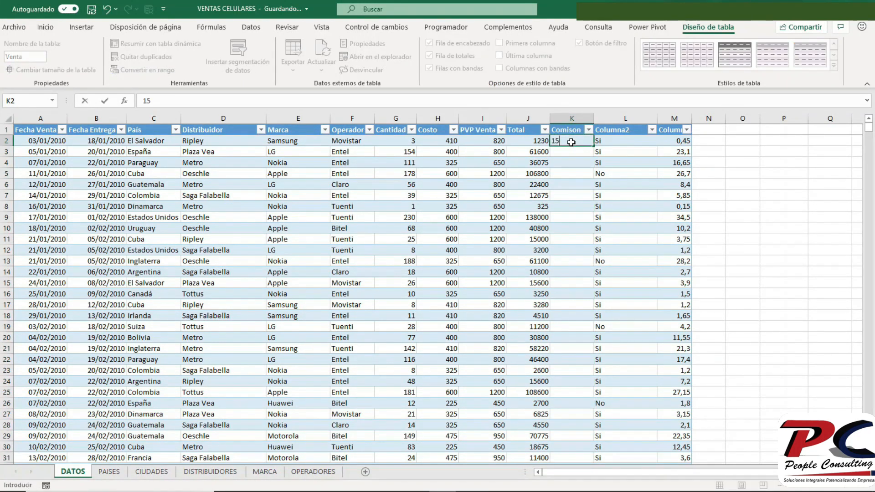
pyautogui.press('Return')
pyautogui.click(571, 142)
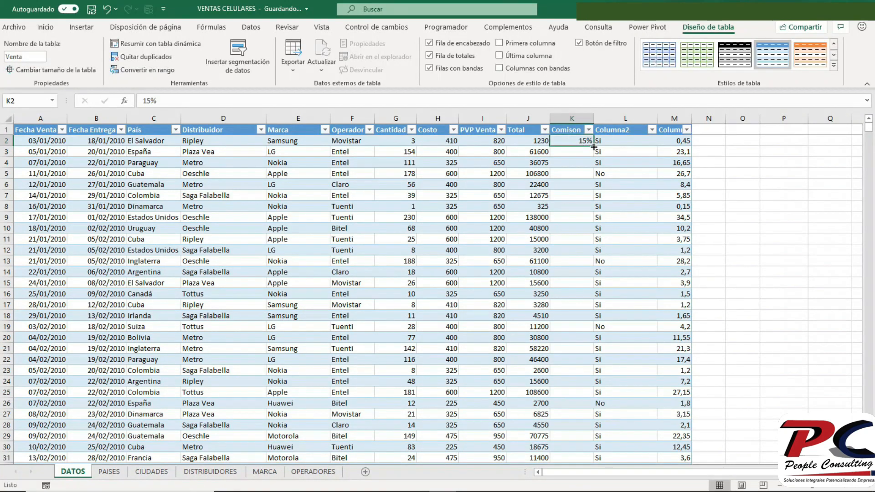
pyautogui.doubleClick(593, 147)
pyautogui.click(669, 141)
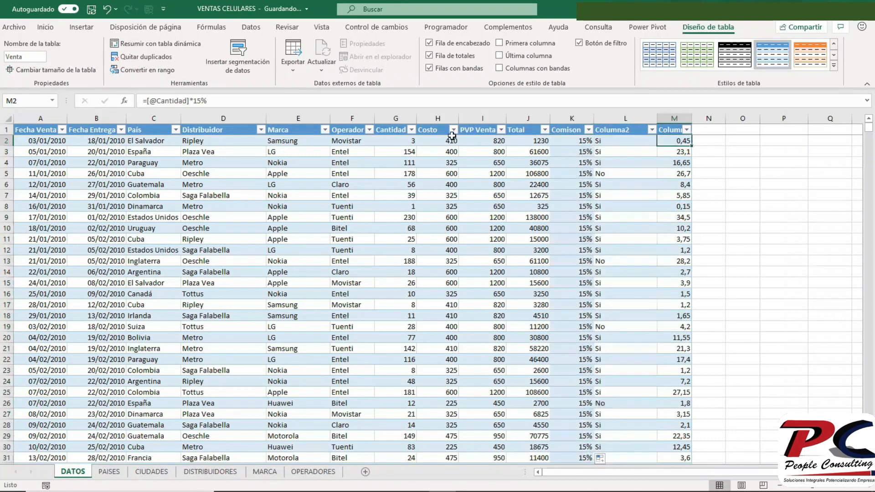
pyautogui.click(236, 102)
pyautogui.press('BackSpace')
pyautogui.press('BackSpace')
pyautogui.press('BackSpace')
pyautogui.write('[')
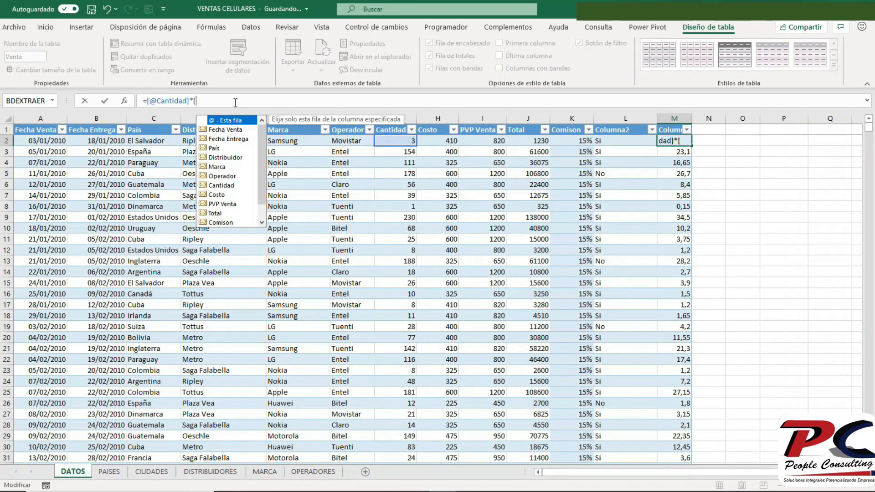
pyautogui.write('co')
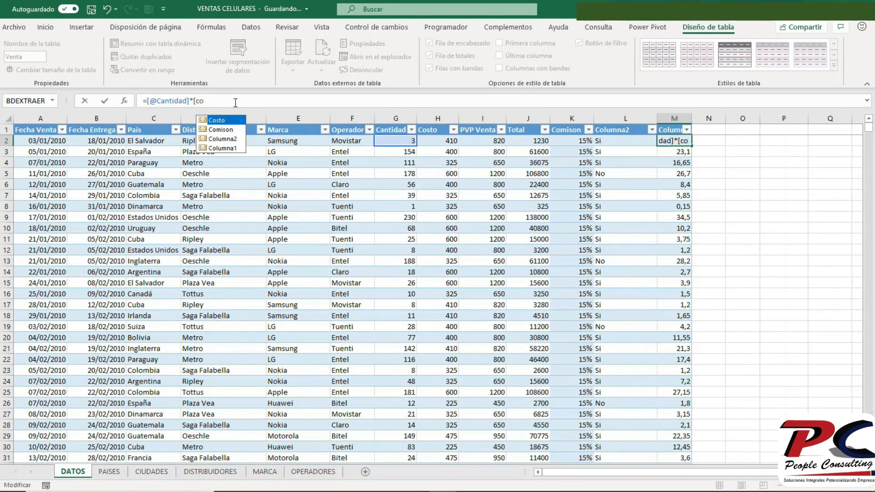
pyautogui.press('Down')
pyautogui.press('Tab')
pyautogui.write(']')
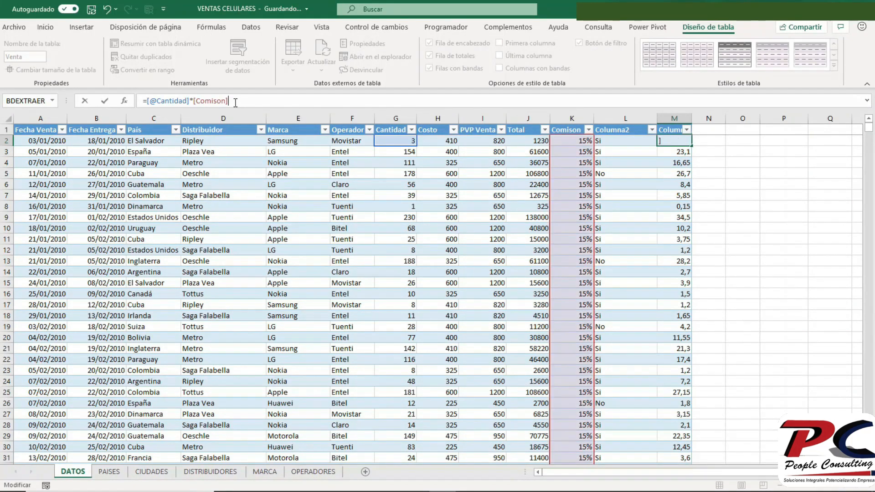
pyautogui.press('Return')
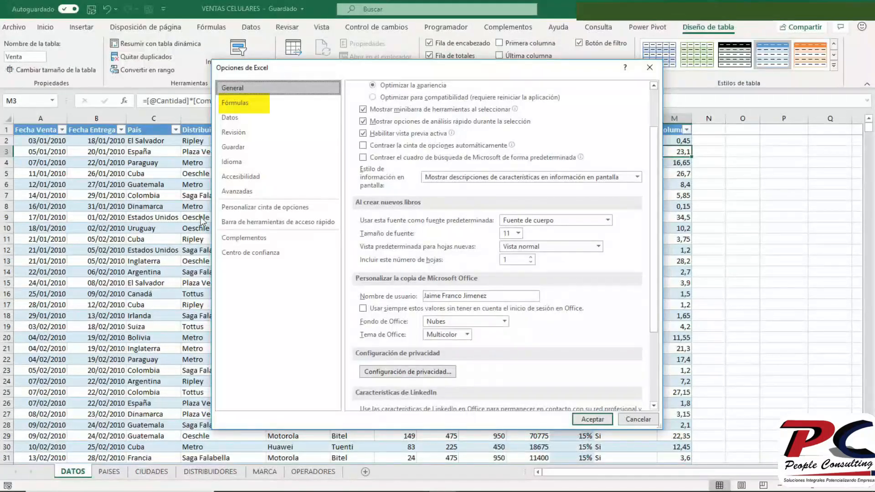
# - Review the Fórmulas settings in Opciones de Excel, including the use of table names in formulas, and accept them
pyautogui.click(239, 101)
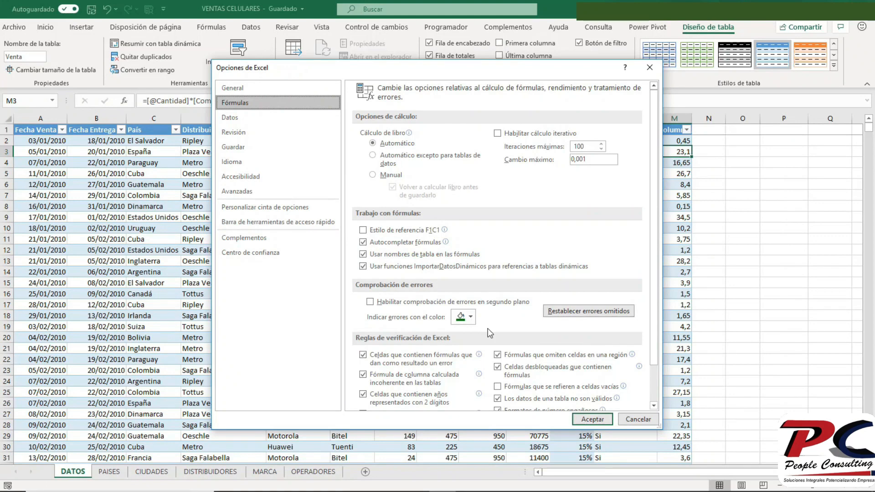
pyautogui.click(584, 419)
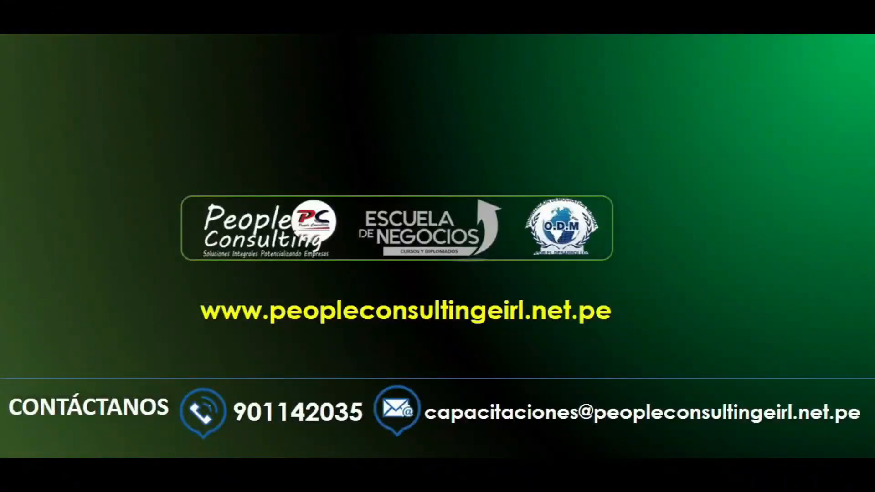